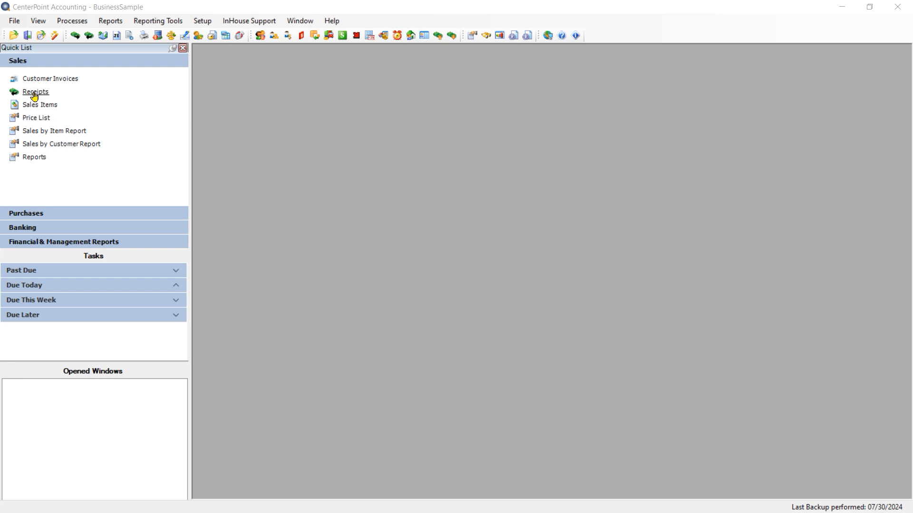
Open the sales Receipts entry screen.
click(72, 21)
click(78, 47)
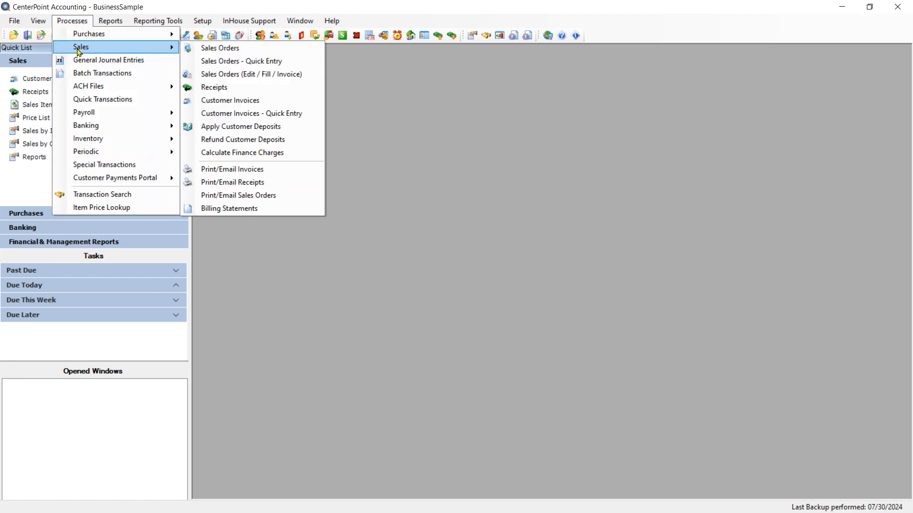
click(213, 90)
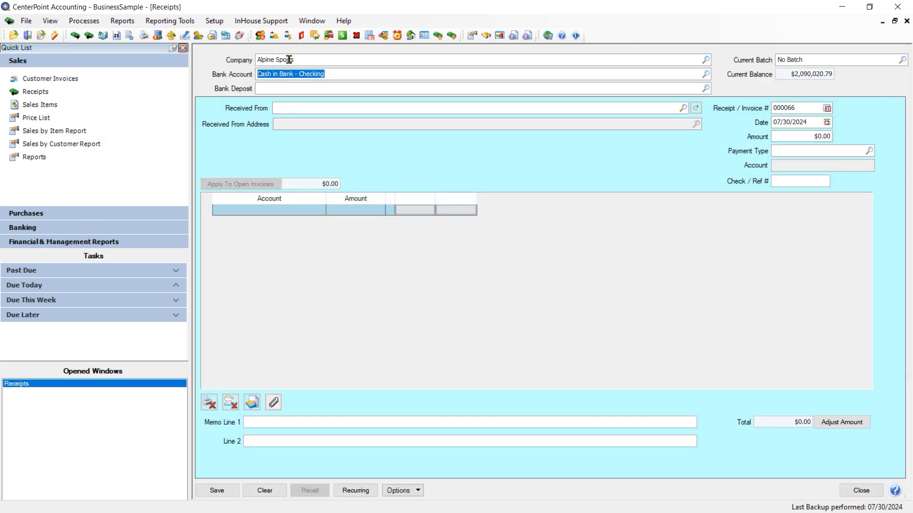
Set the receipt's bank account to Cash in Bank - Checking and its bank deposit to 7/30/2024 Deposit.
click(704, 79)
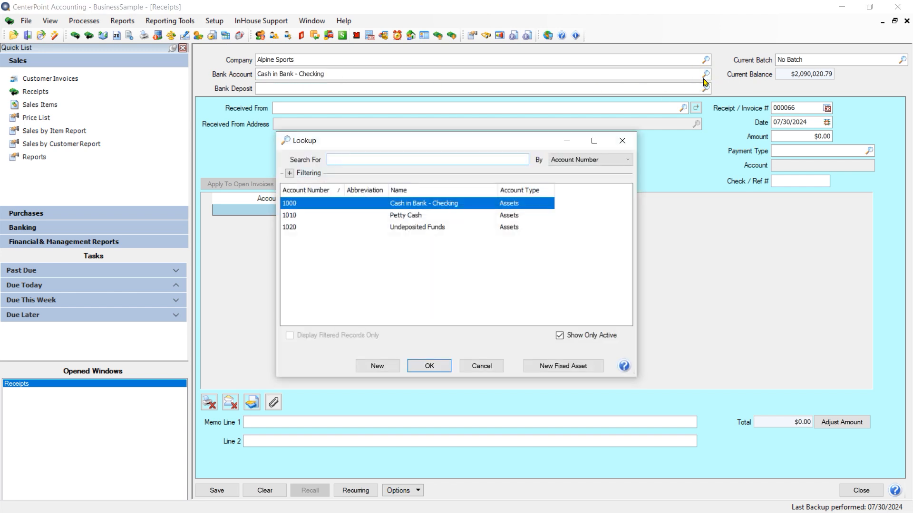
click(428, 366)
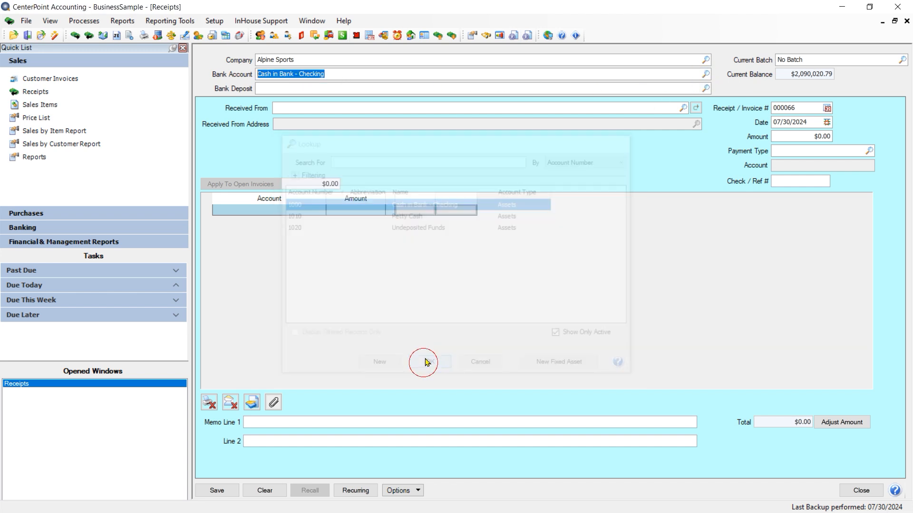
click(260, 89)
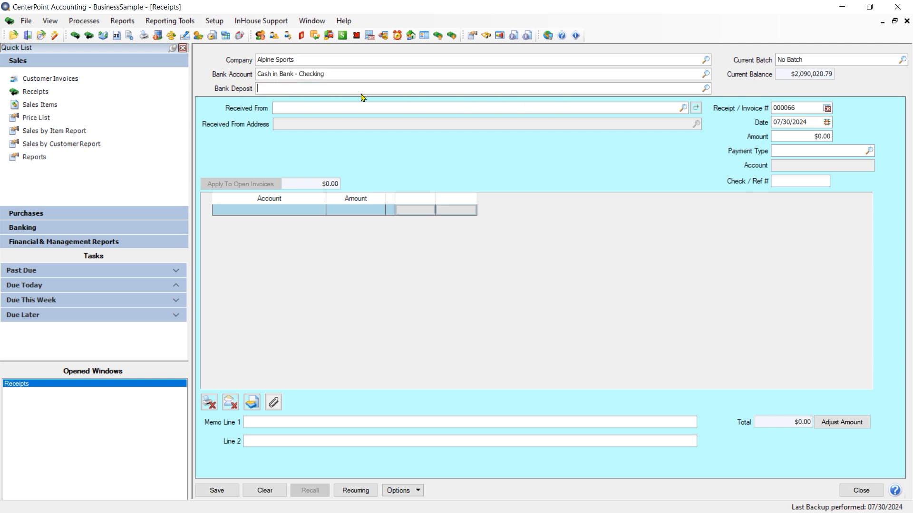
click(706, 94)
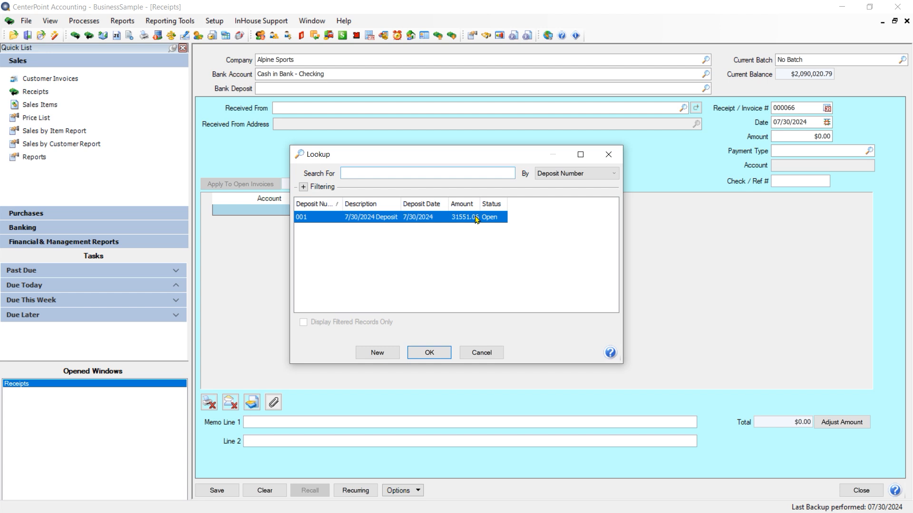
click(441, 351)
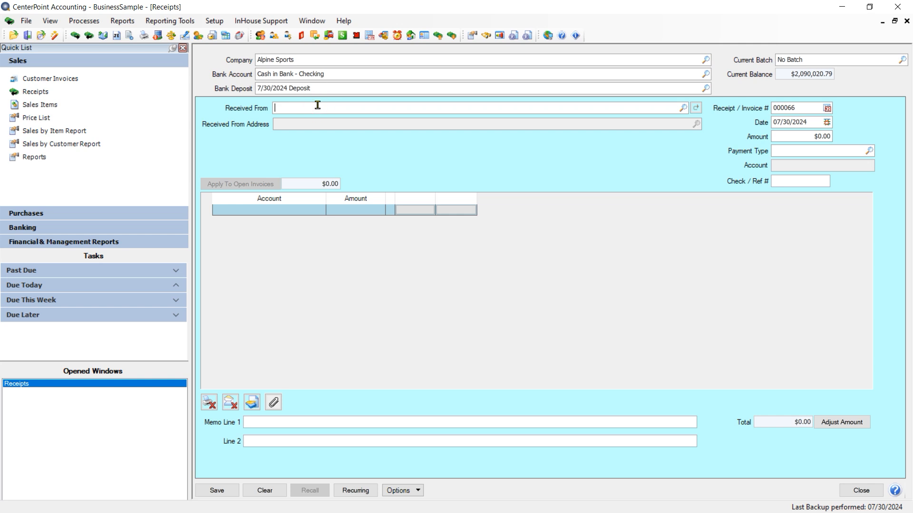
Choose the paying customer by first name and accept the business address, receipt number and date offered.
text(fran)
key(Tab)
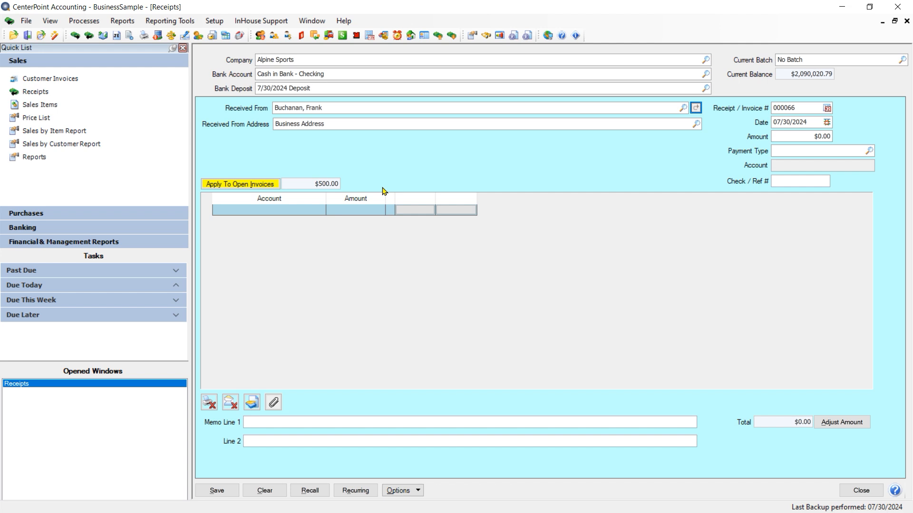
key(Tab)
key(Tab)
click(804, 109)
key(Tab)
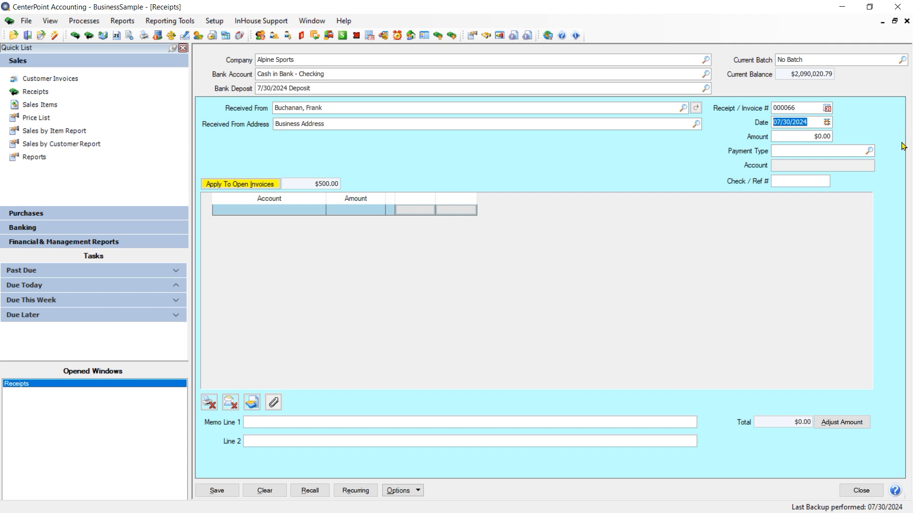
key(Tab)
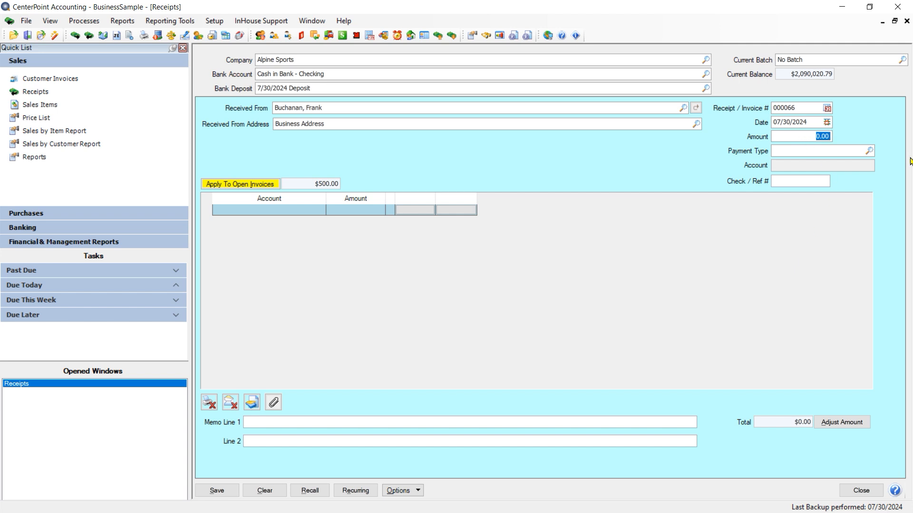
Set the receipt amount to $500.00, the payment type to Check and the check reference to 7894.
text(500.)
key(Tab)
text(ck)
key(Tab)
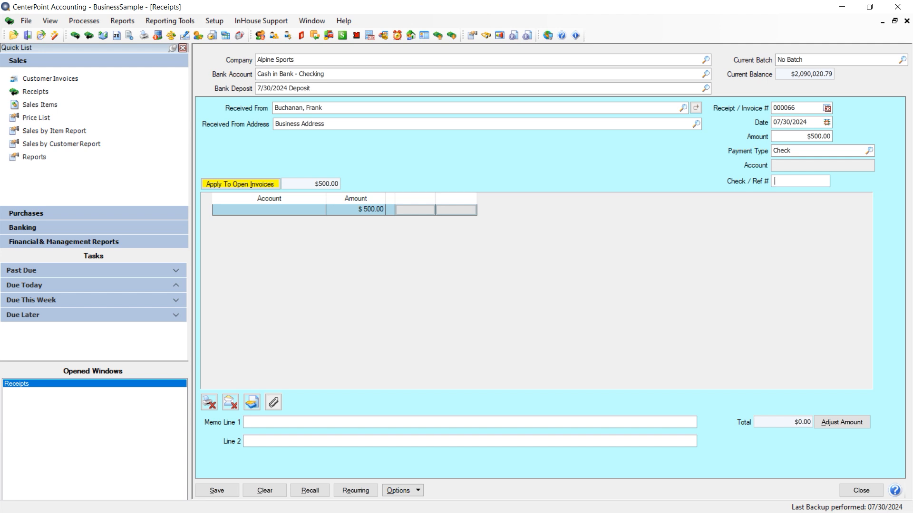
key(Tab)
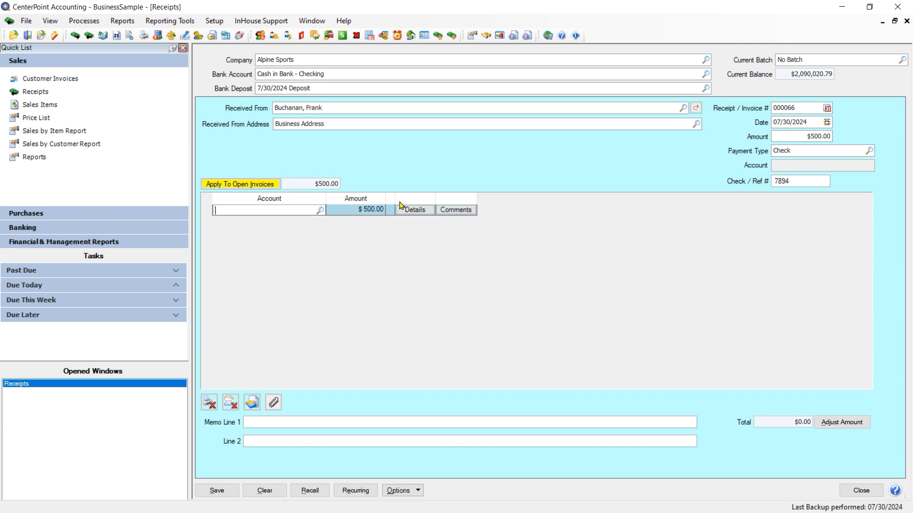
Open the form for applying this receipt to open invoices and examine the account detail of the 07/01/2024 invoice.
click(219, 188)
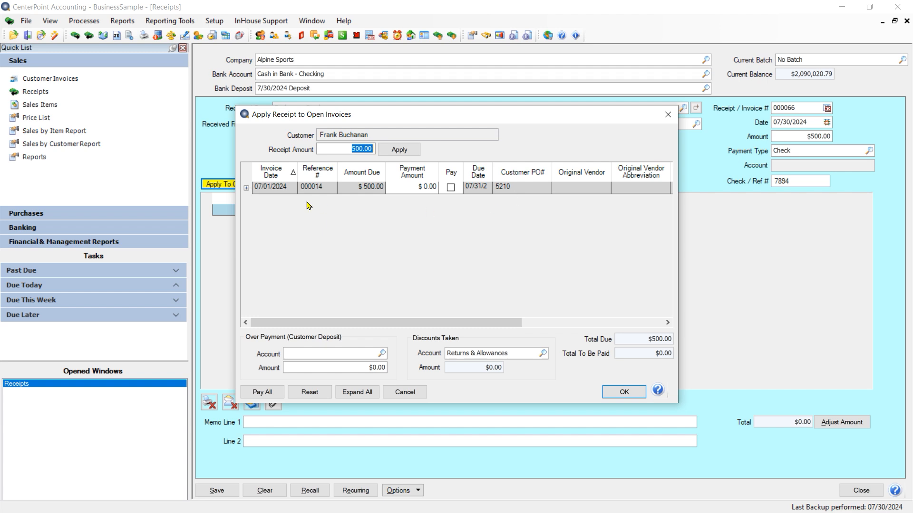
click(246, 188)
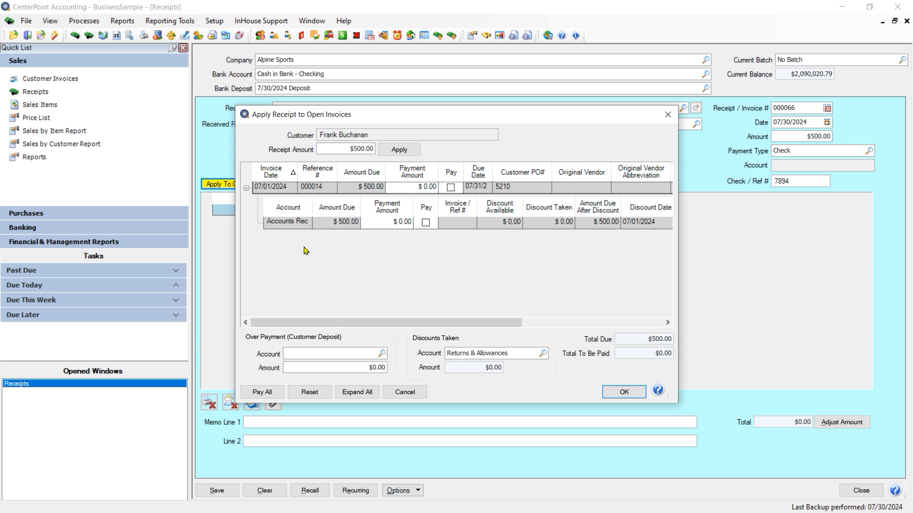
click(246, 188)
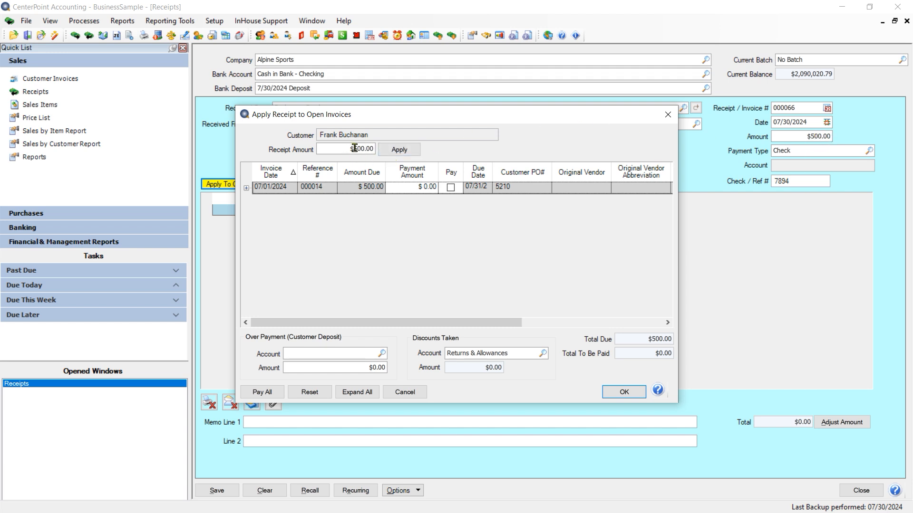
click(400, 150)
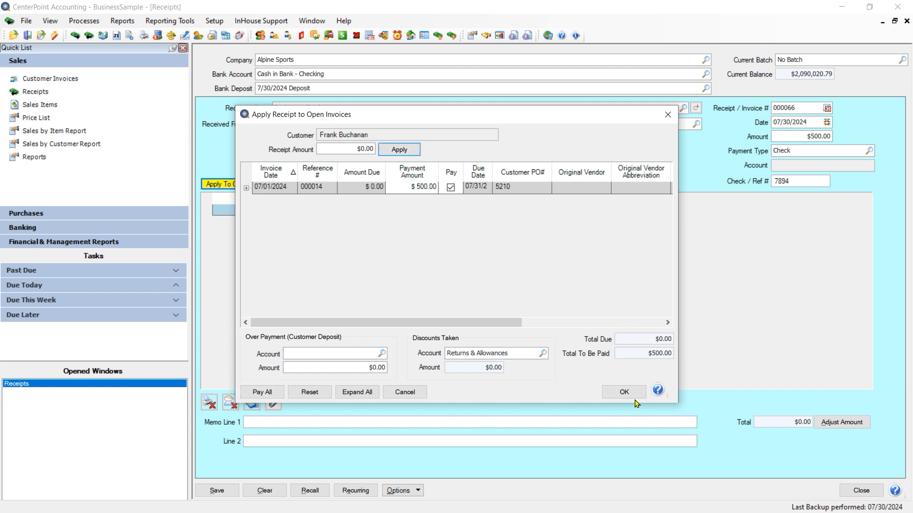
click(316, 397)
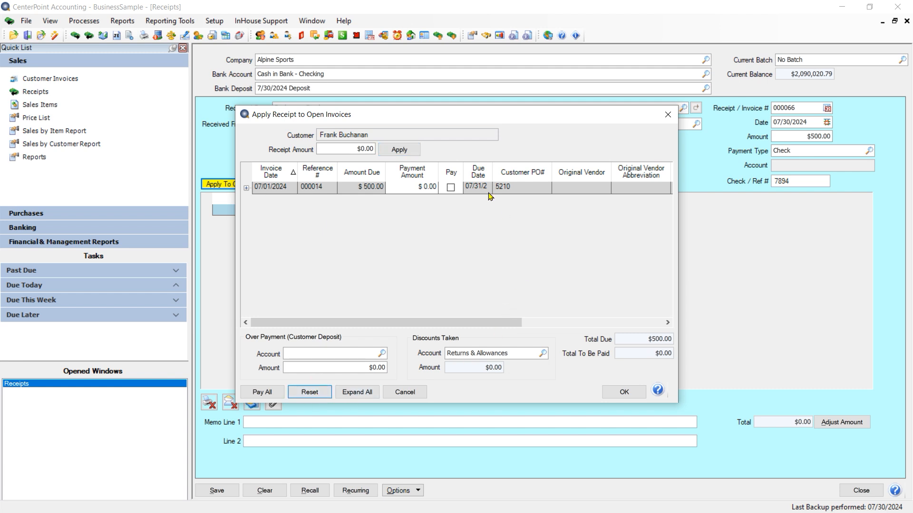
click(450, 189)
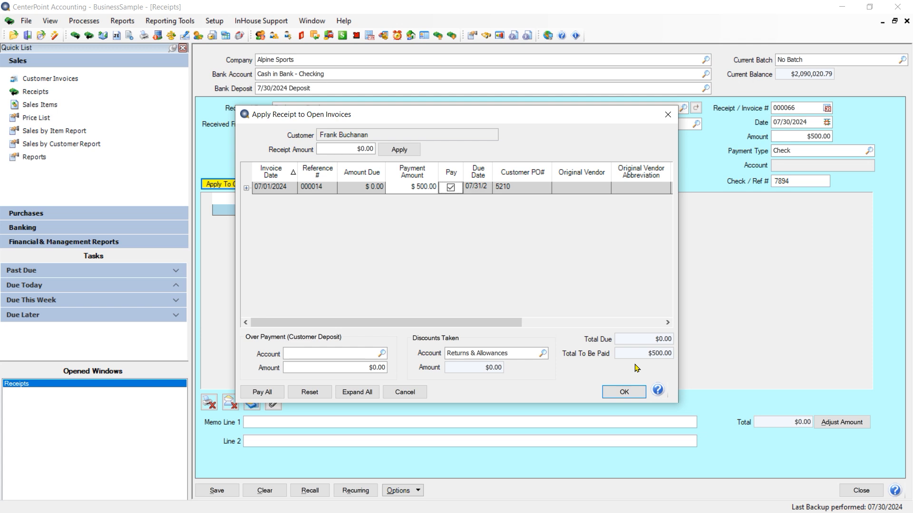
click(450, 187)
Pay all of the customer's open invoices with the receipt and review the Accounts Receivable line's debit and credit entries.
click(261, 393)
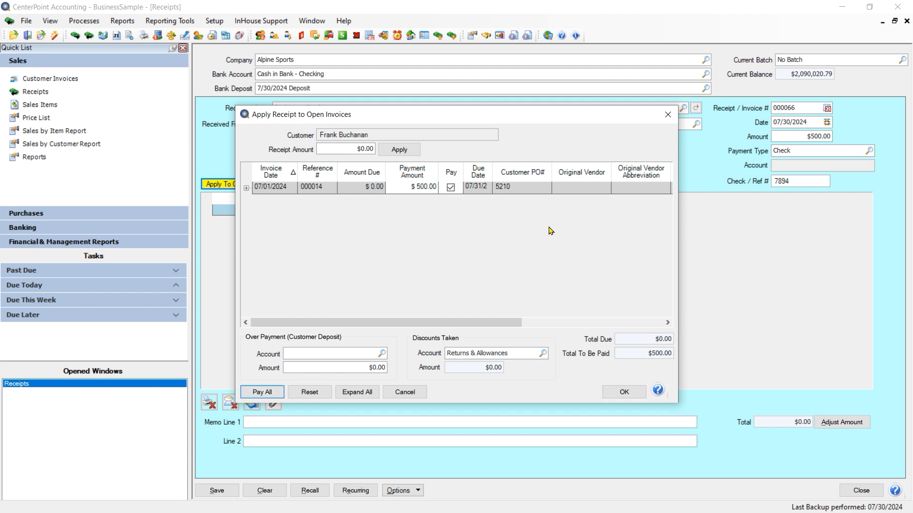
click(618, 391)
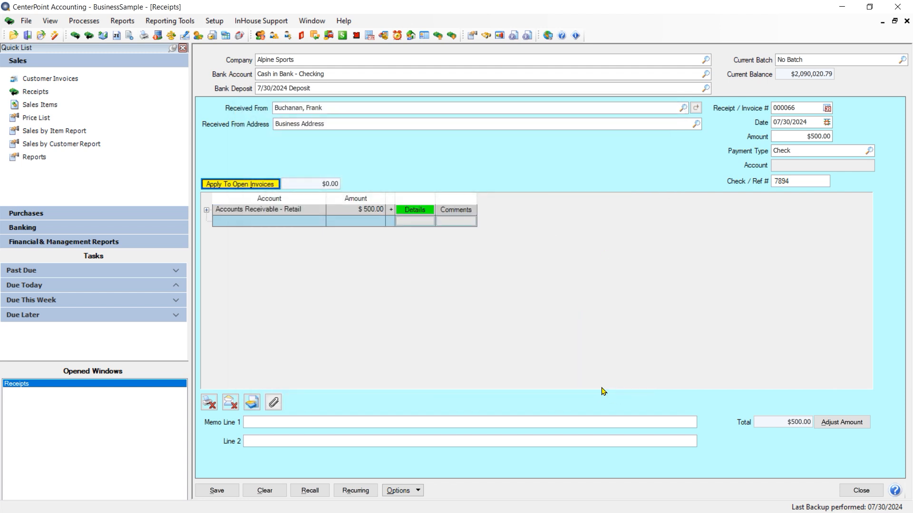
click(207, 211)
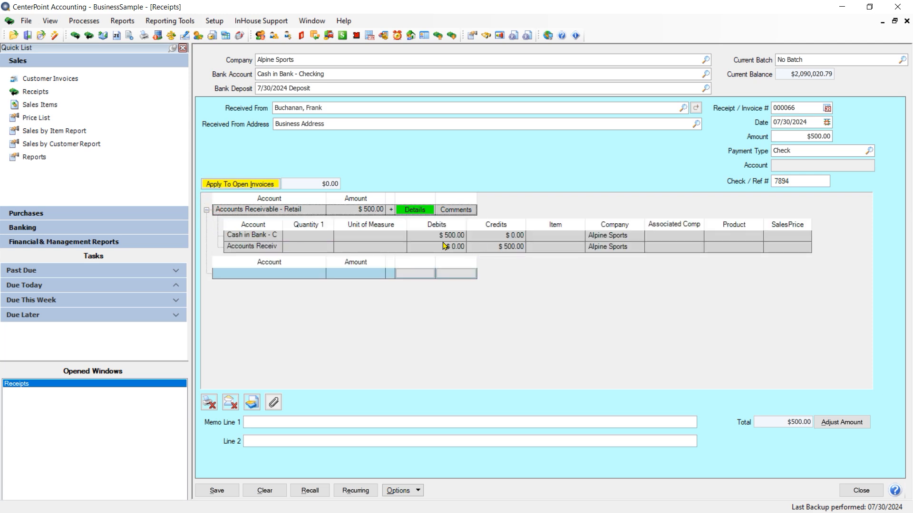
click(207, 210)
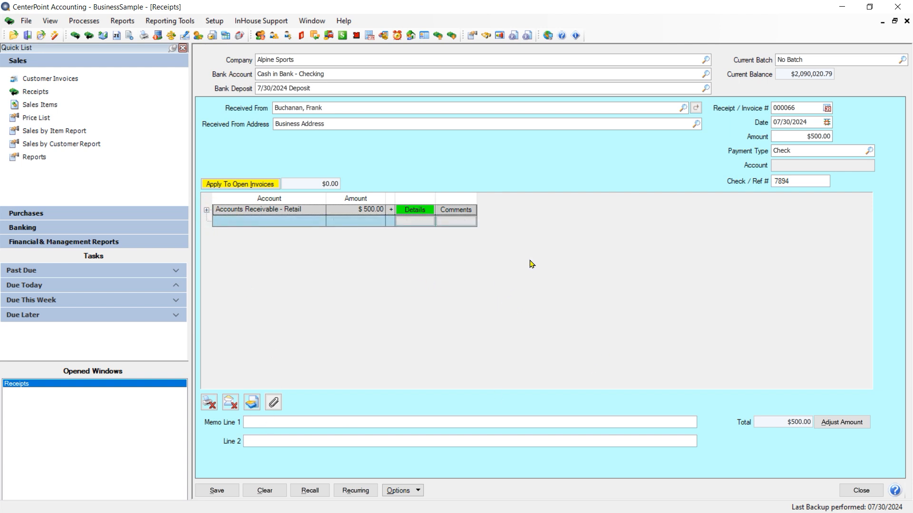
click(209, 403)
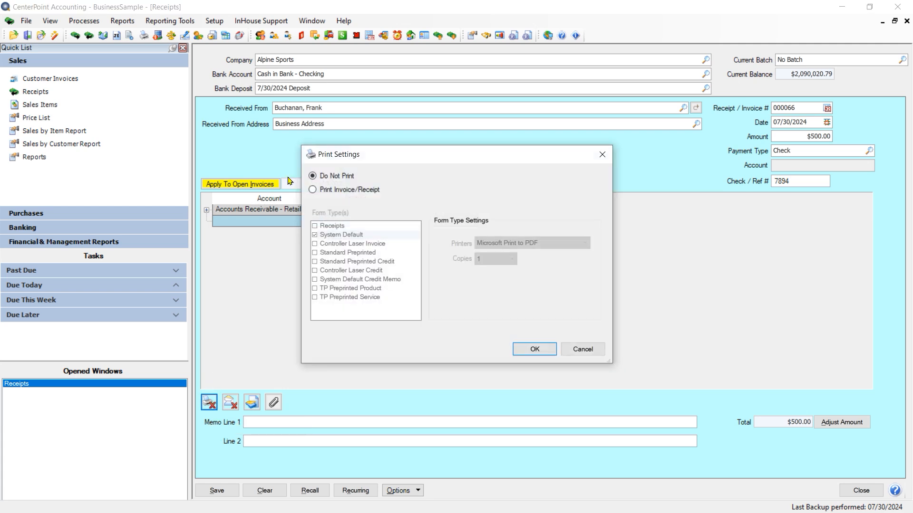
click(313, 191)
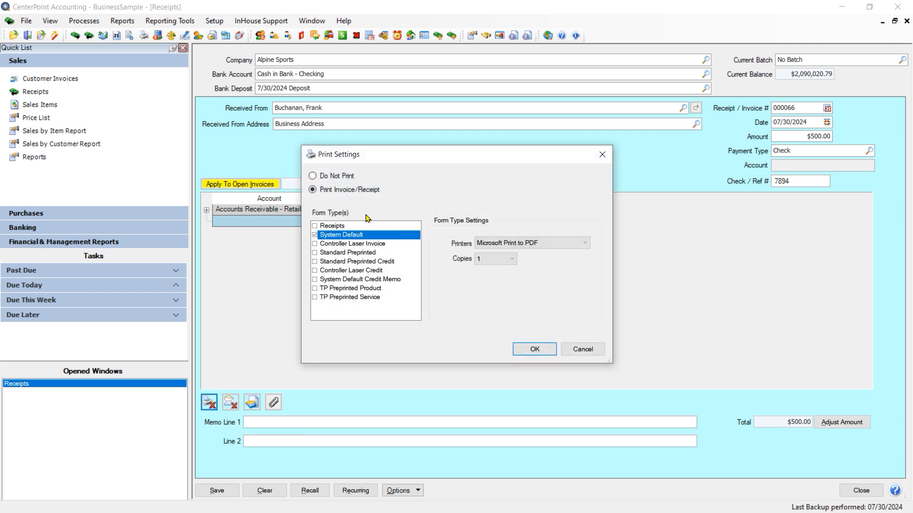
click(314, 227)
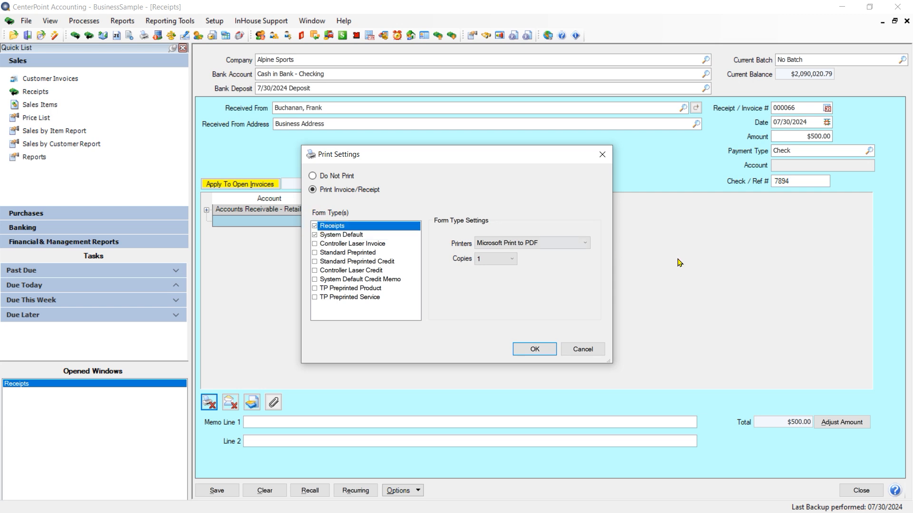
click(595, 352)
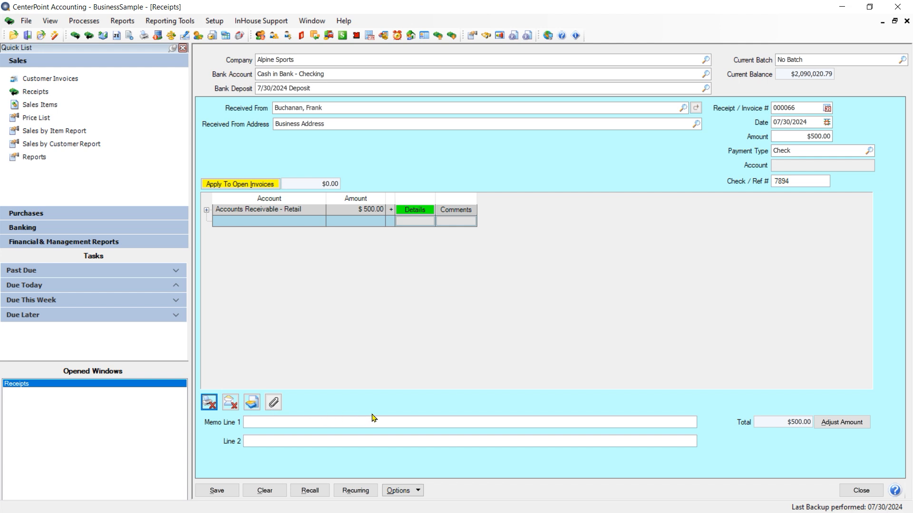
Save the receipt, and check the same customer's open invoice balance on a blank receipt before clearing the form.
click(219, 492)
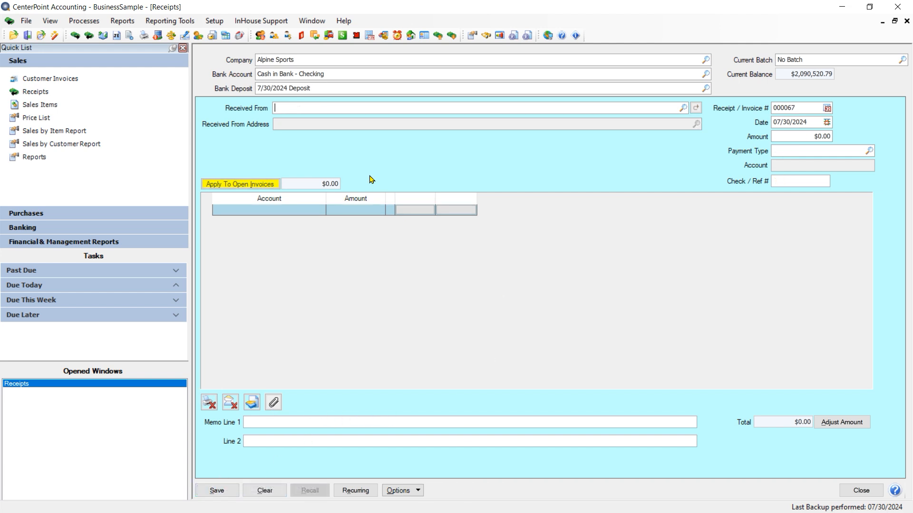
text(frank)
key(Tab)
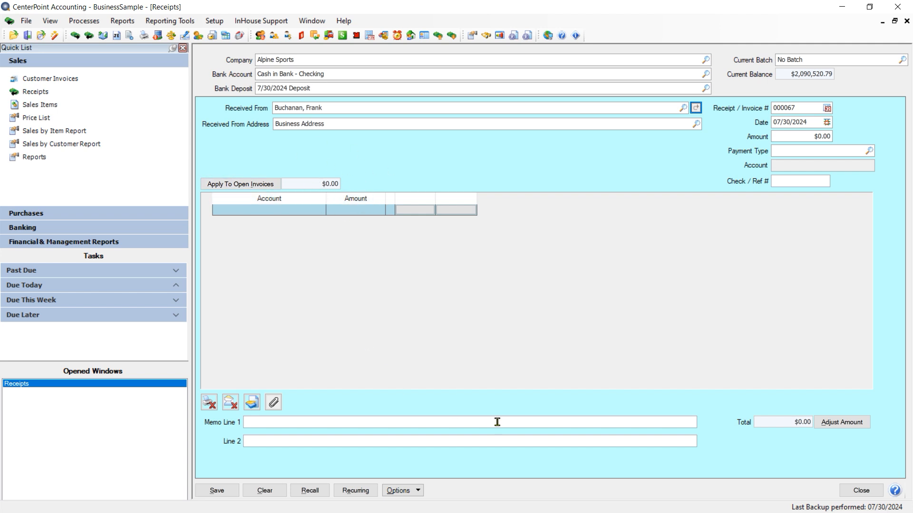
click(275, 489)
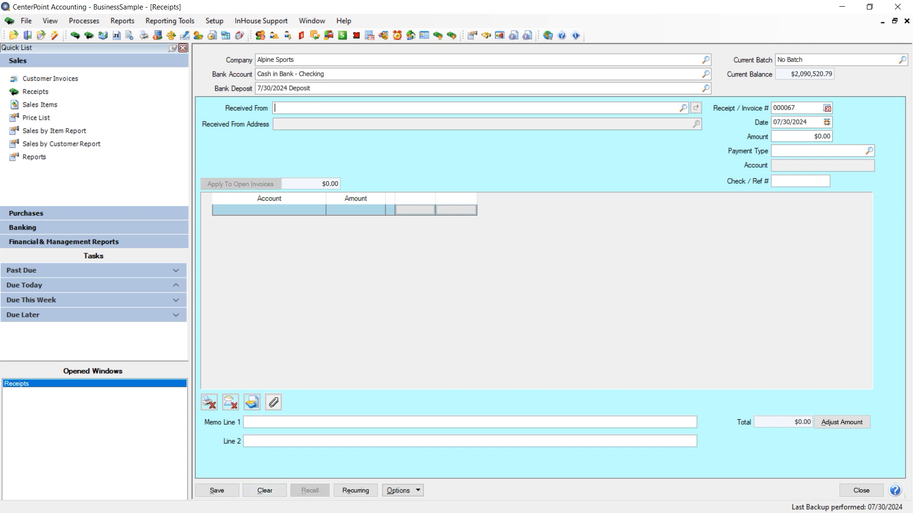
Choose a different customer by first name for the new receipt and accept the address, receipt number and date offered.
text(chuck)
key(Tab)
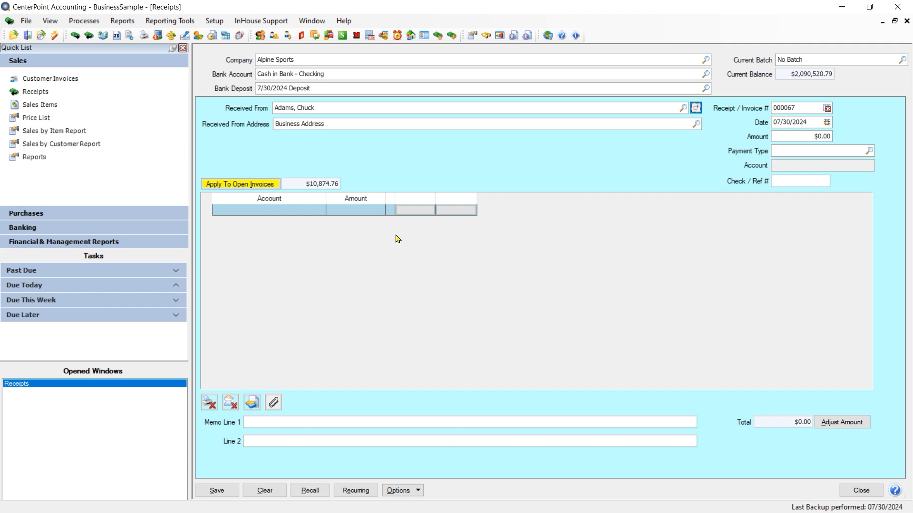
key(Tab)
key(Tab)
key(Tab)
key(Tab)
Set the receipt amount to $7,000.00, the payment type to Check and the check reference to 4568.
text(7,000.00)
key(Tab)
text(check)
key(Tab)
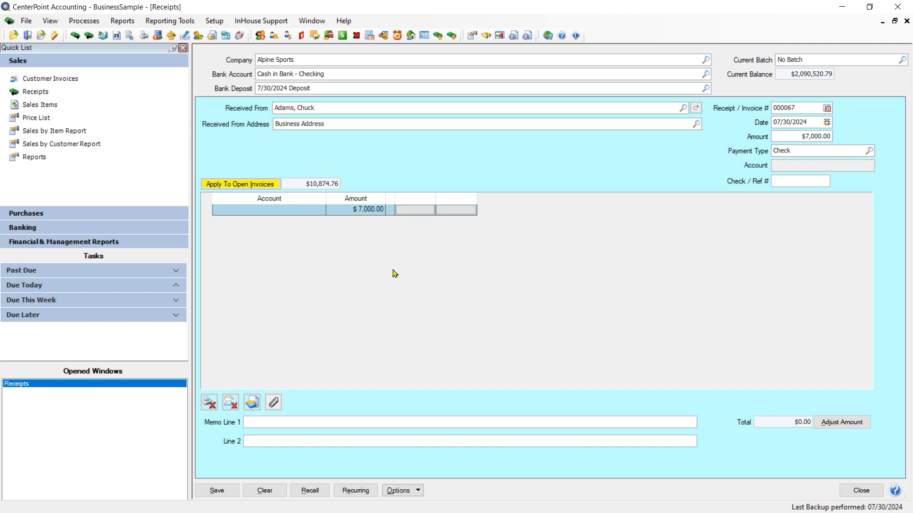
key(Tab)
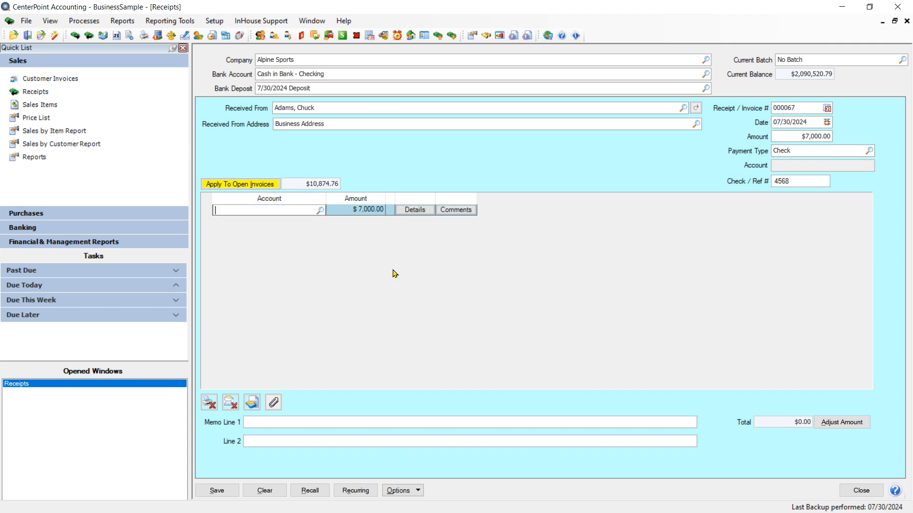
Try applying the $7,000.00 receipt amount to the customer's open invoices, reset the payment amounts and close the form.
click(233, 184)
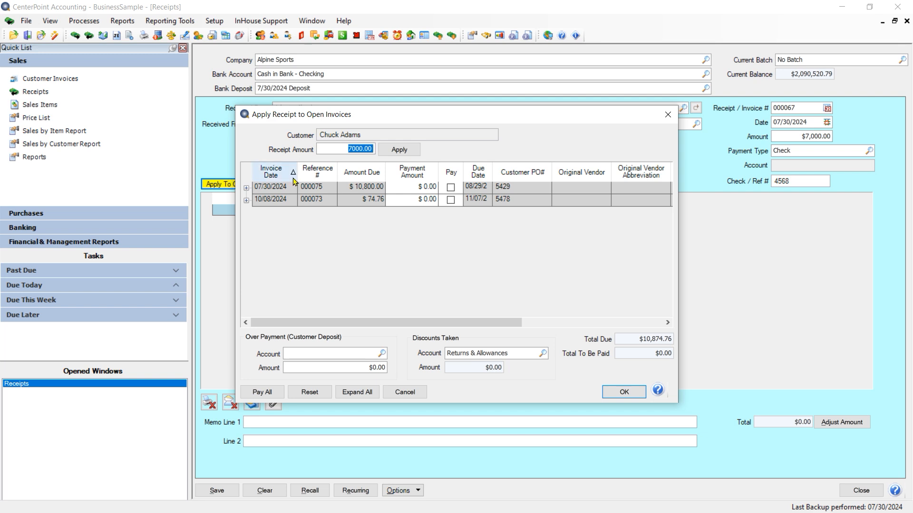
click(400, 150)
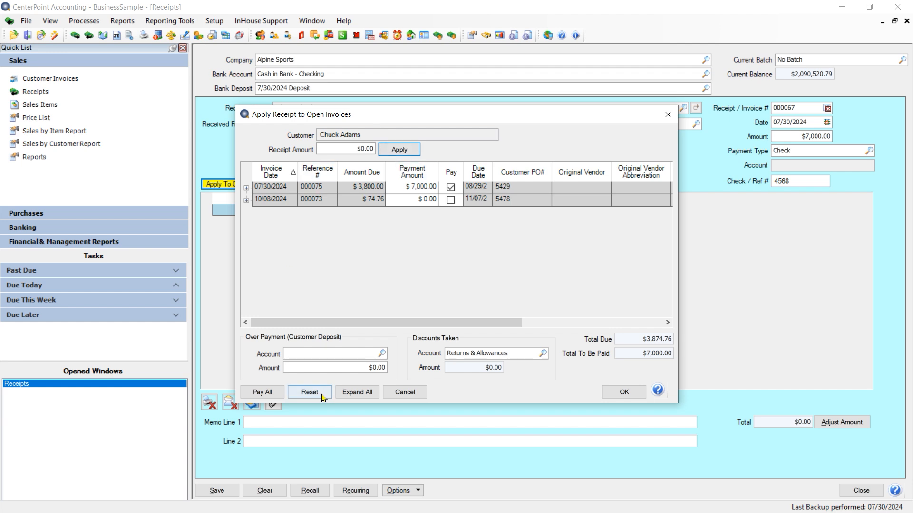
click(618, 391)
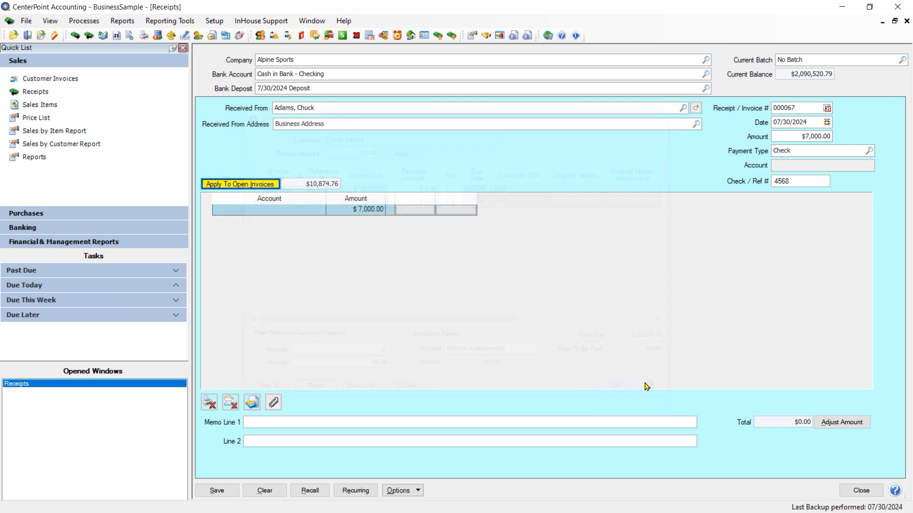
Set the receipt amount to $12,000.00 and apply it to the customer's open invoices.
click(784, 136)
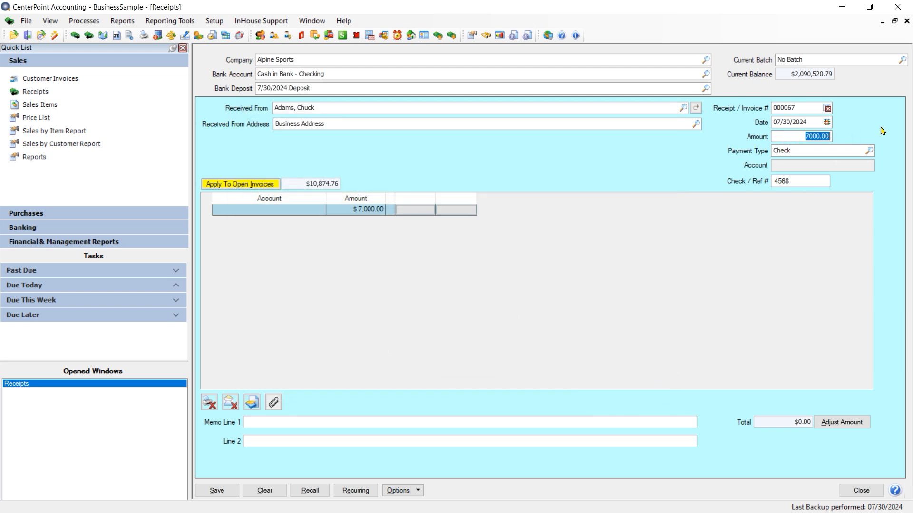
text(12,)
key(Tab)
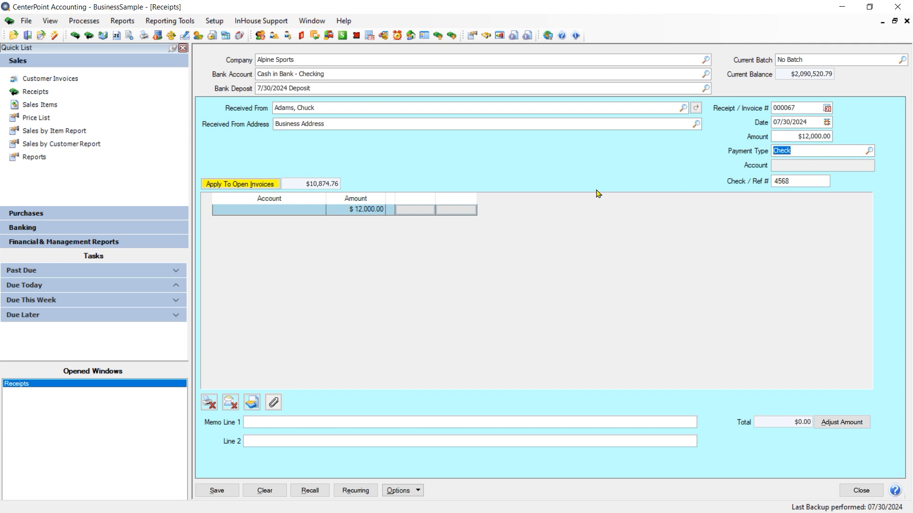
click(236, 184)
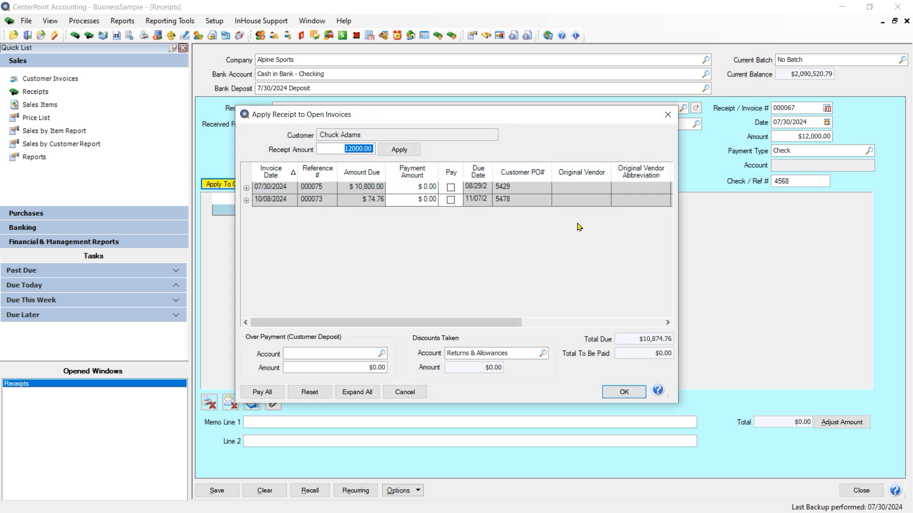
click(402, 151)
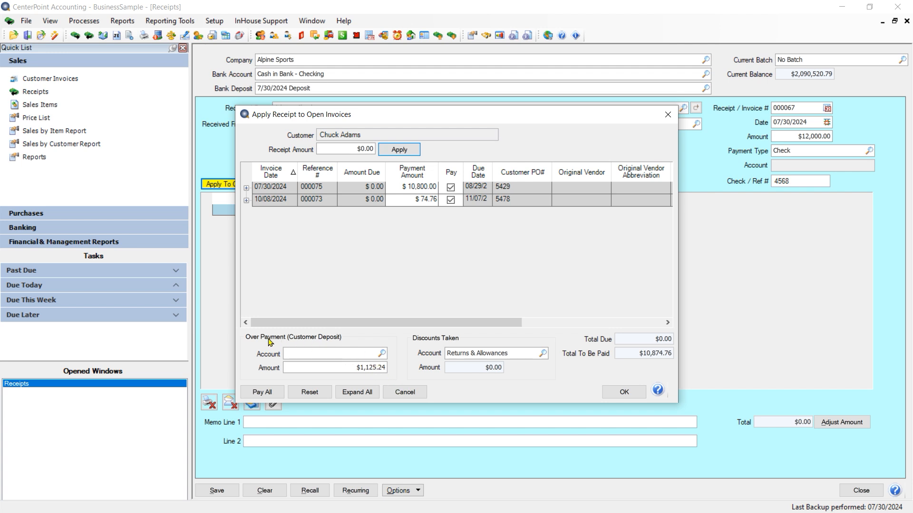
Set the overpayment account to Customer Deposits and accept the invoice payments.
click(381, 354)
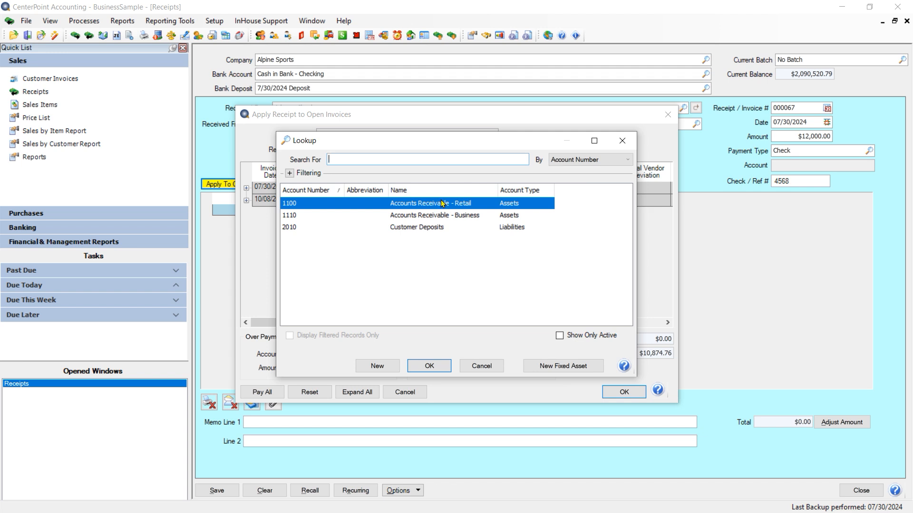
click(438, 227)
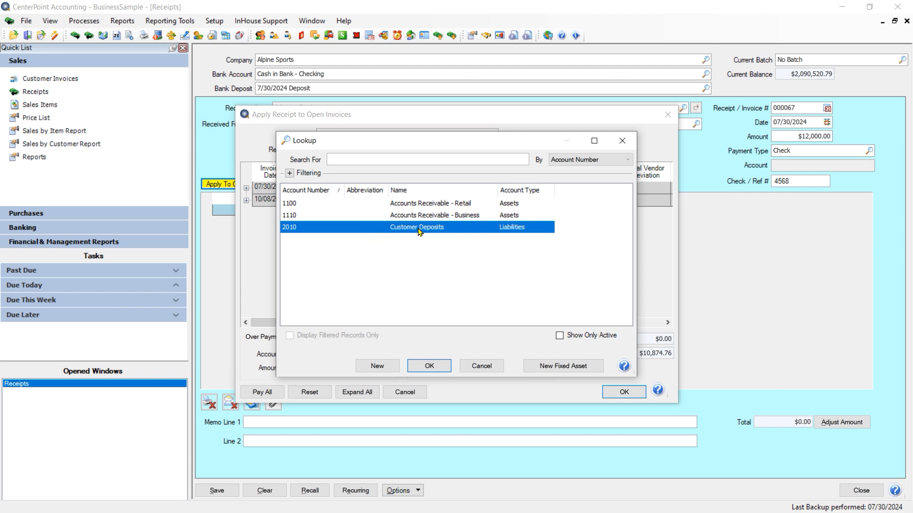
click(423, 367)
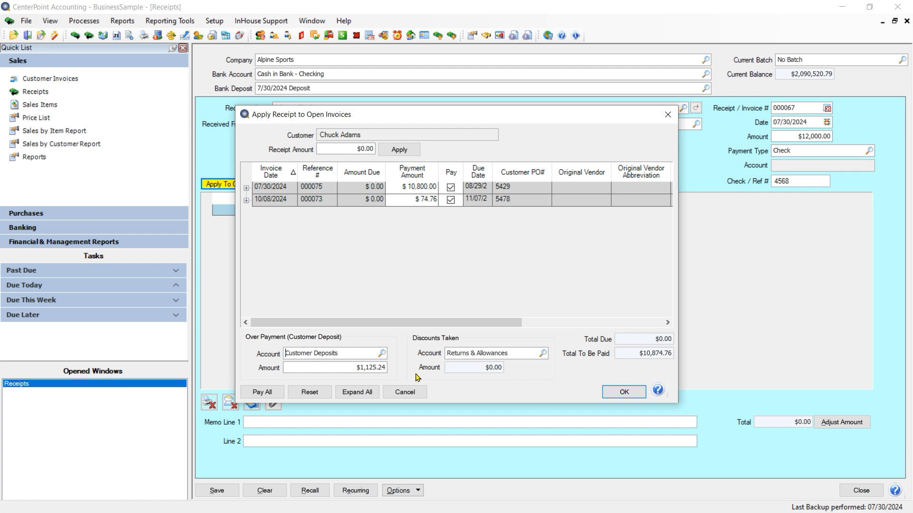
click(624, 393)
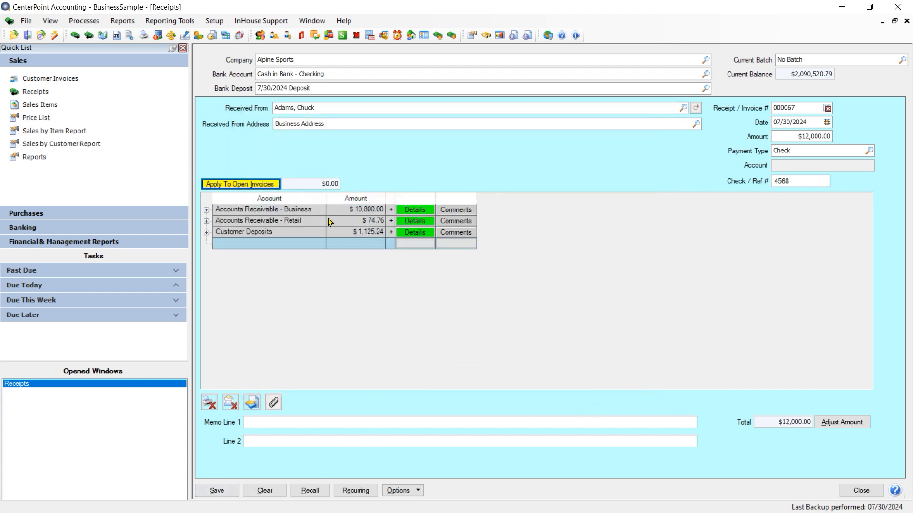
Examine the posting detail of the Customer Deposits line and save the receipt.
click(207, 233)
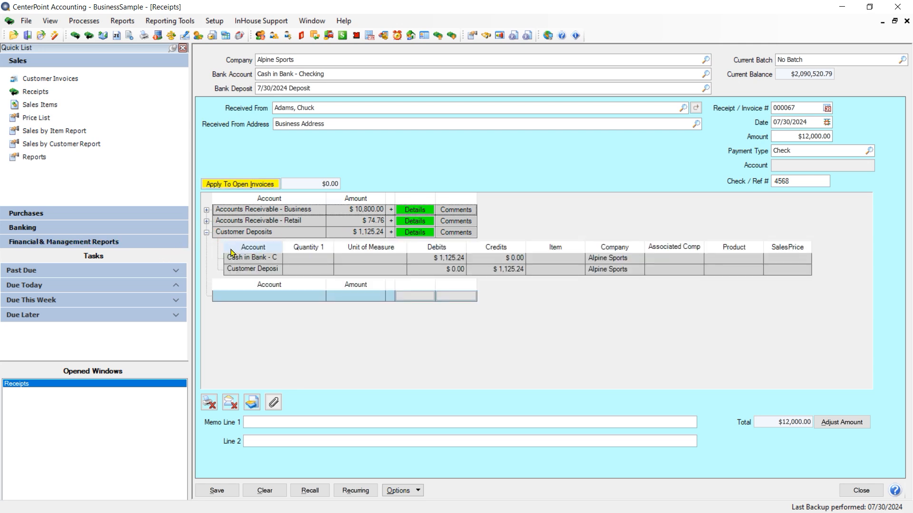
click(206, 233)
click(216, 491)
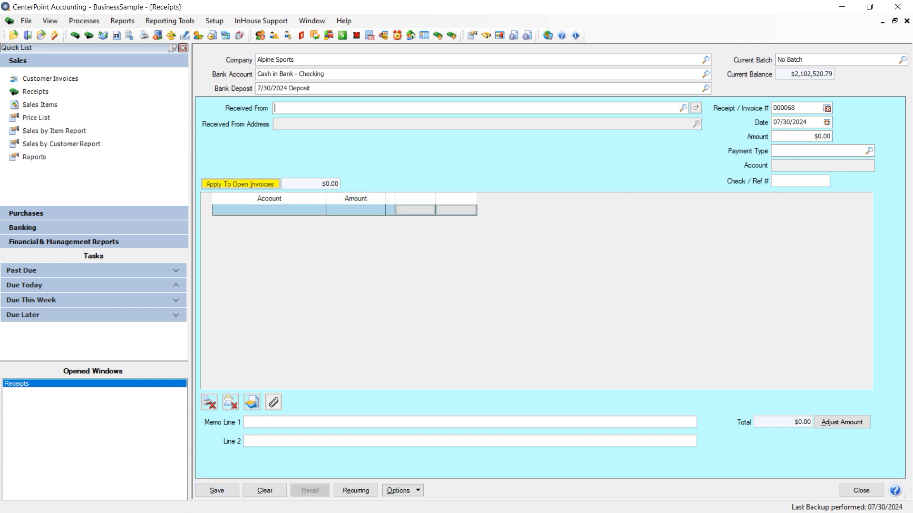
Check the same customer's open invoice balance on a blank receipt and clear the form.
text(chuck)
key(Tab)
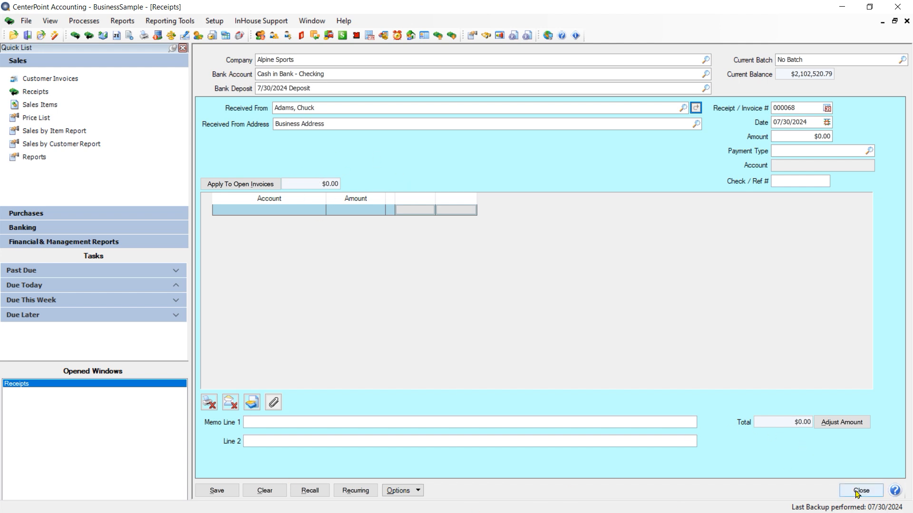
click(263, 492)
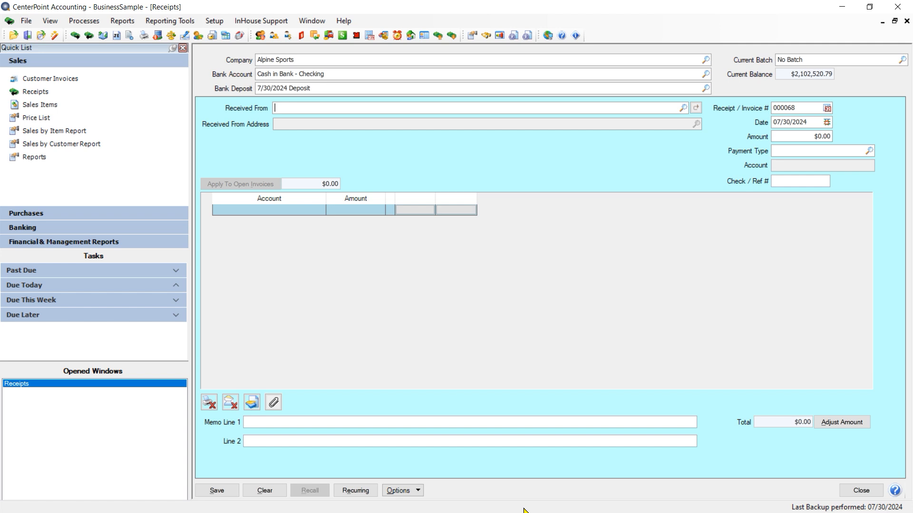
Choose another customer by first name for the new receipt, keeping the offered address, receipt number and date.
text(and)
key(Tab)
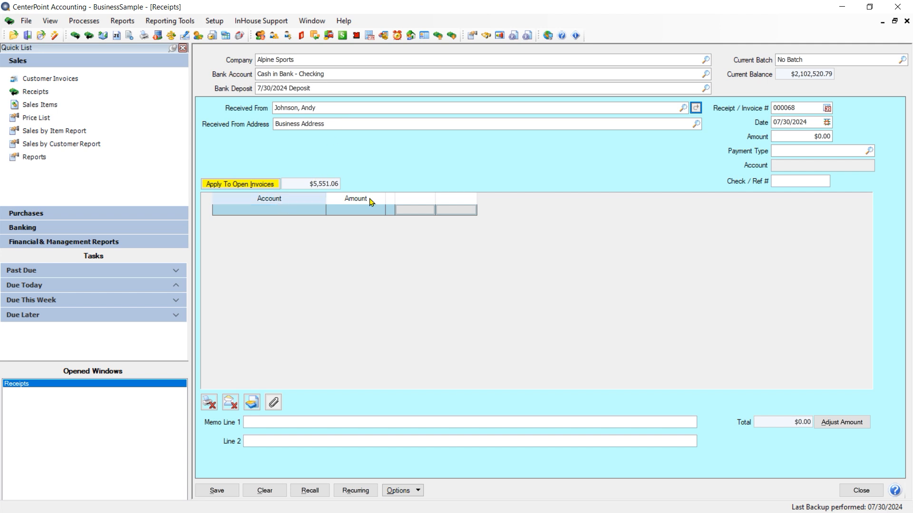
key(Tab)
key(Tab)
key(Tab)
key(Tab)
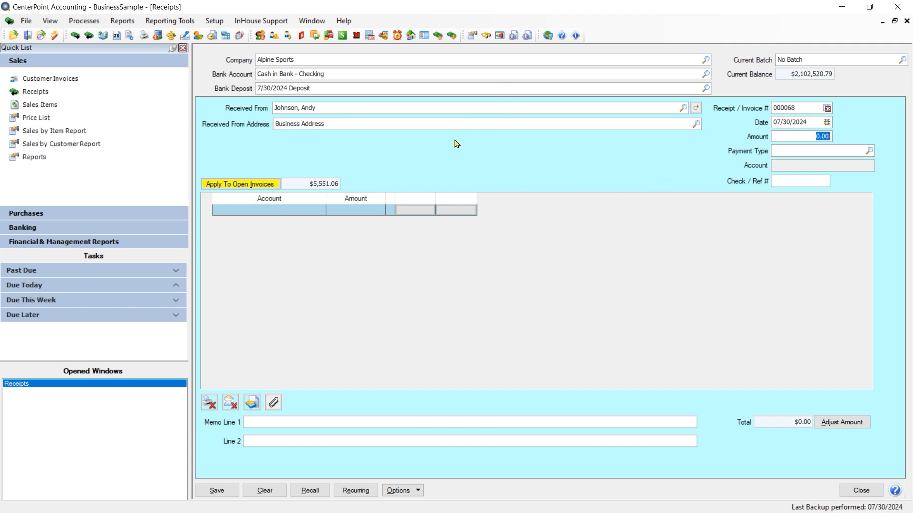
Set the receipt amount to $5,551.06, the payment type to Check and the check reference to 5628.
text(5,5)
text(51.0)
text(6)
key(Tab)
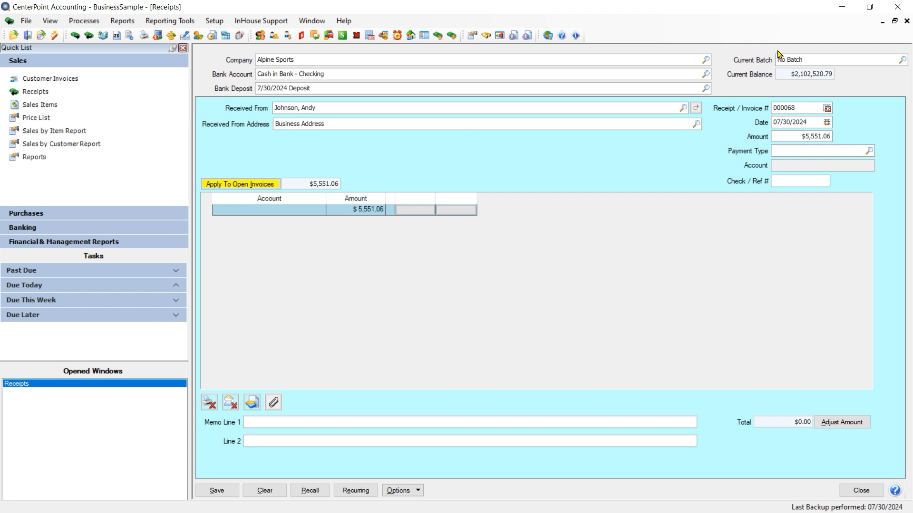
text(che)
key(Tab)
text(5628)
key(Tab)
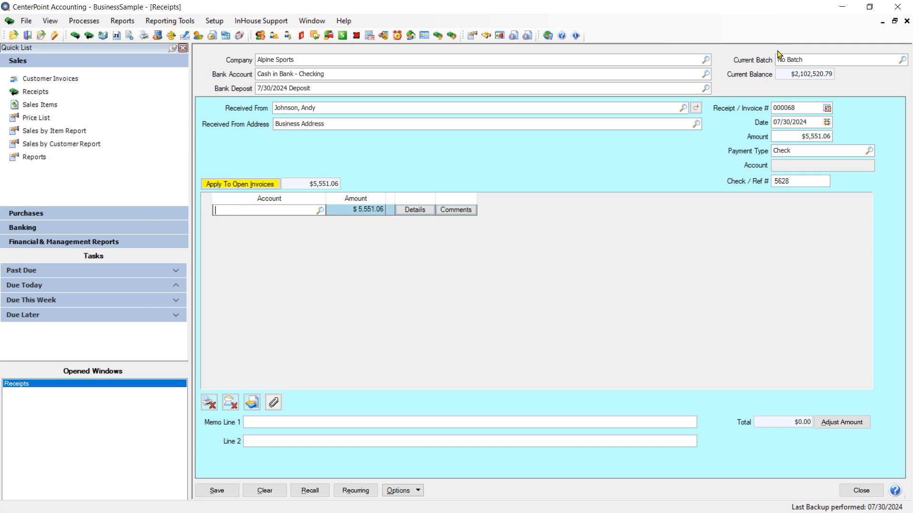
Apply the $5,551.06 receipt amount to the customer's open invoices.
click(248, 185)
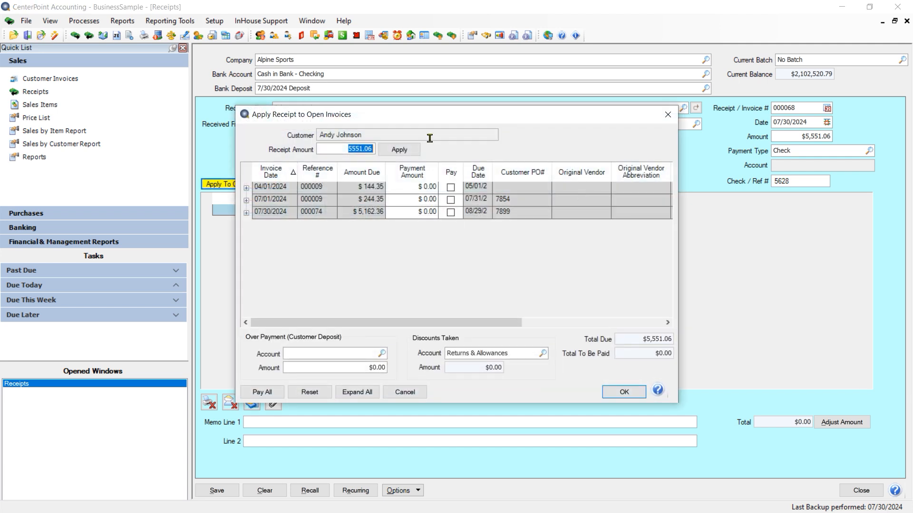
click(400, 151)
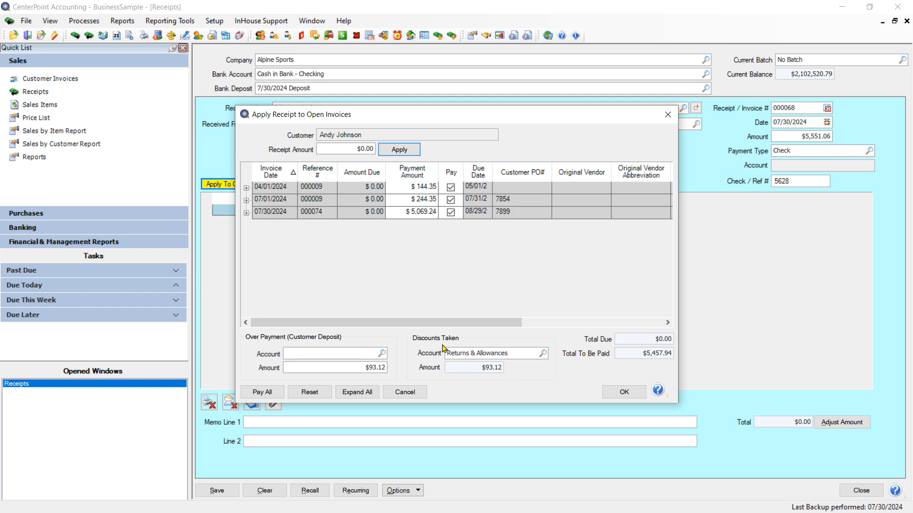
Add a new account for the discounts taken, named Discounts Given with type Expenses.
click(544, 356)
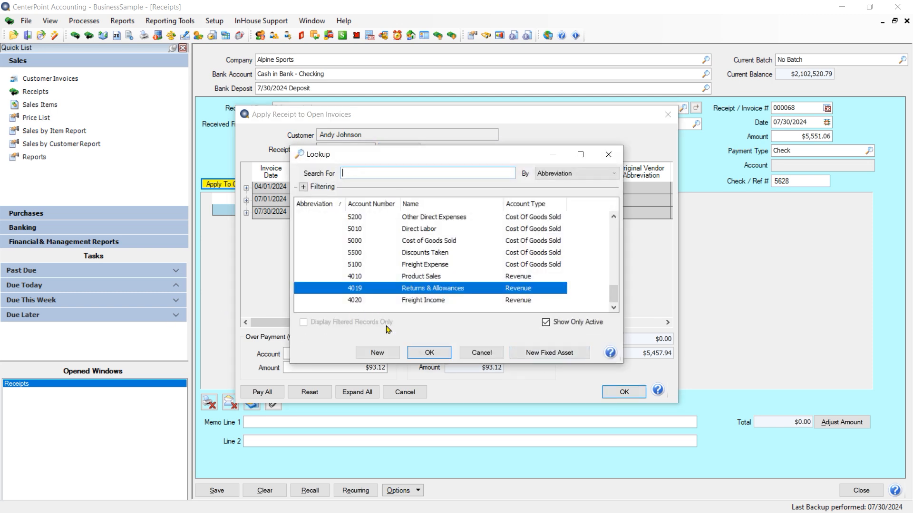
click(385, 359)
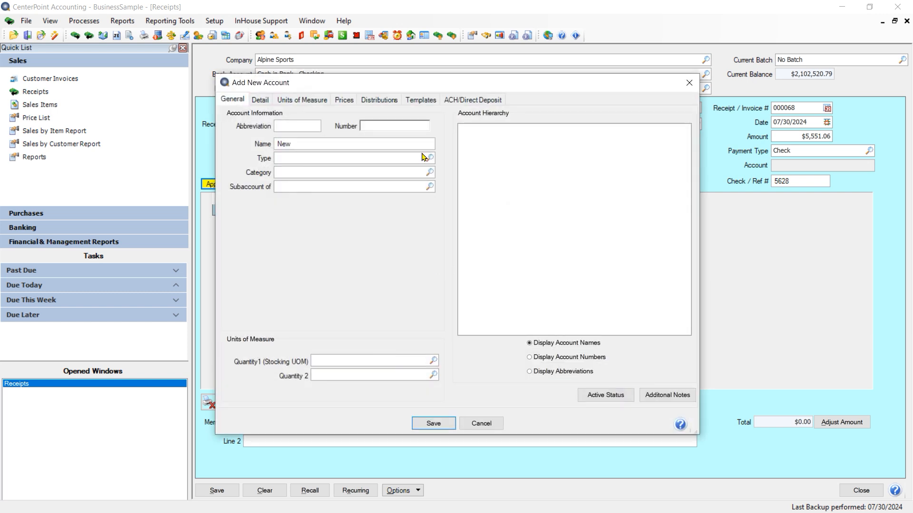
key(Tab)
text(Discoun)
click(424, 157)
text(exp)
key(Tab)
Save the new account under the General & Administrative Expense category and select it as the discounts taken account.
key(Tab)
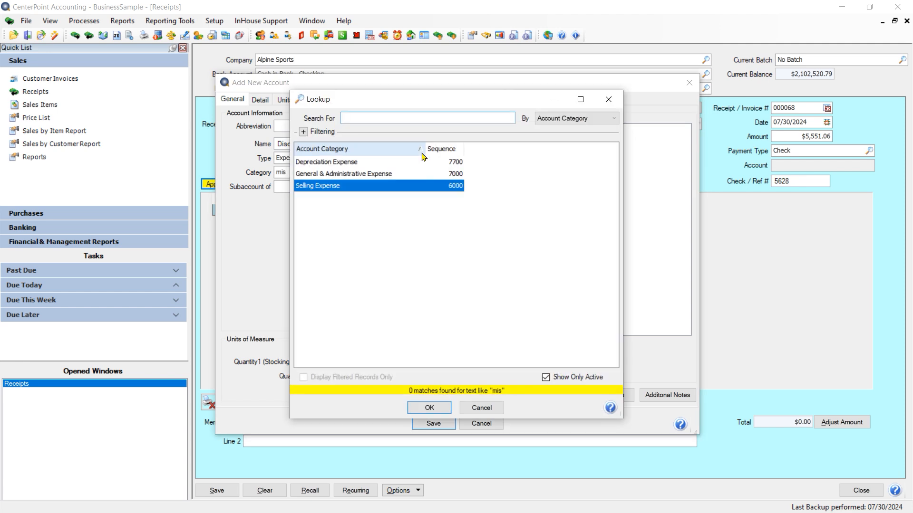
click(329, 175)
click(429, 408)
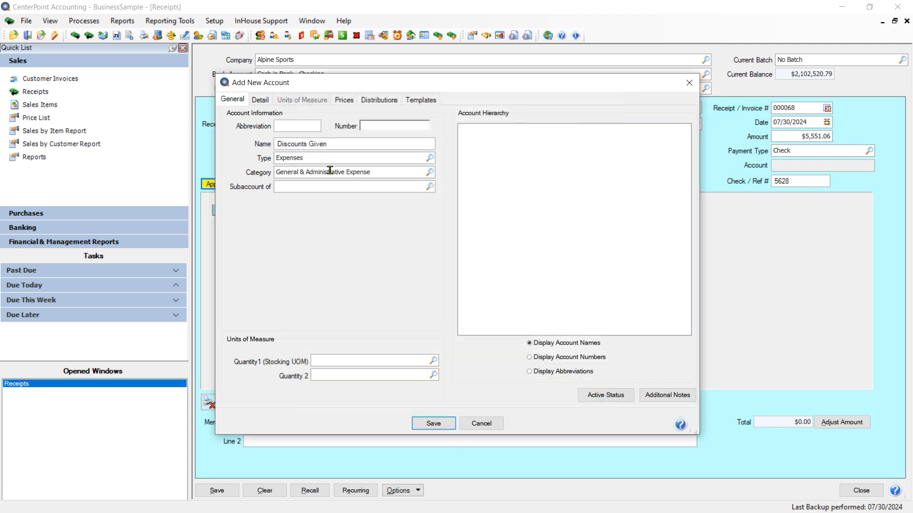
click(430, 423)
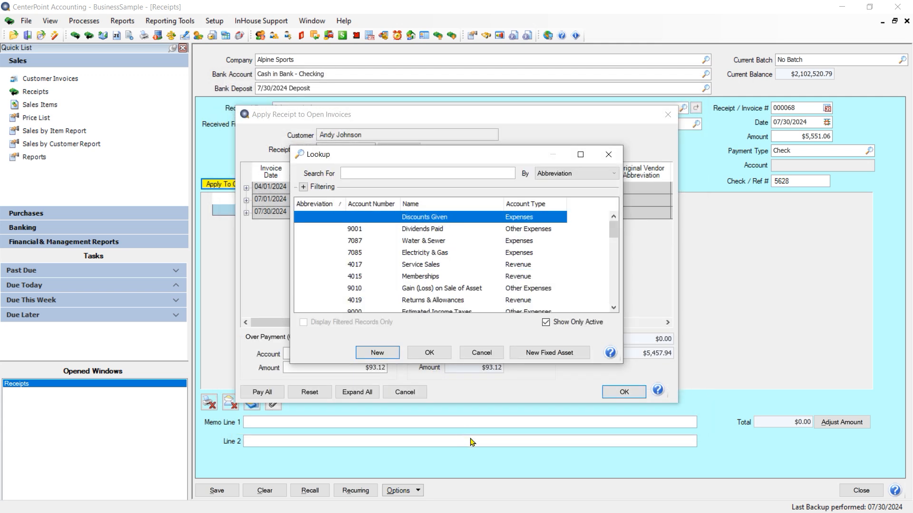
click(429, 356)
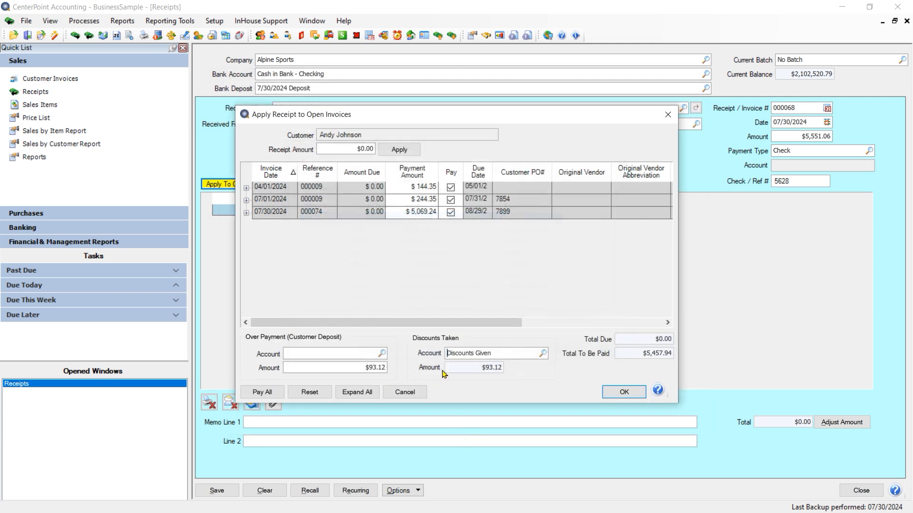
right_click(525, 353)
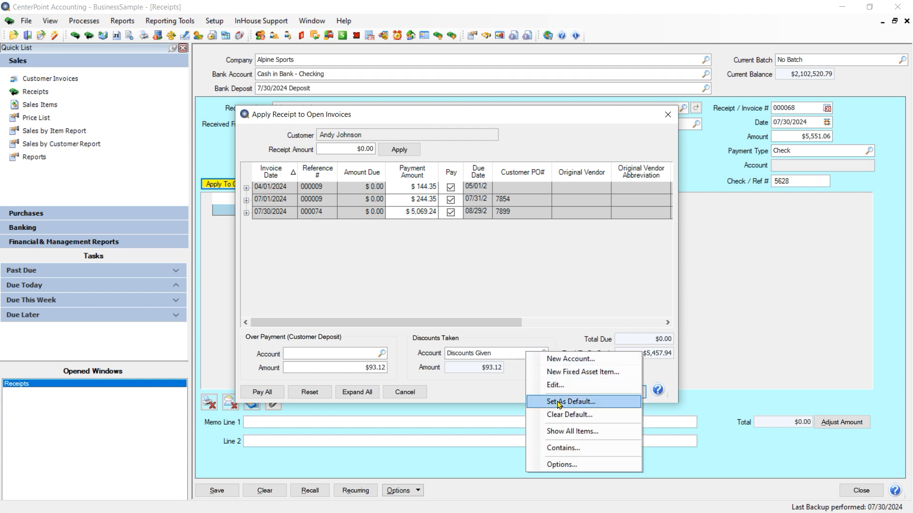
click(908, 483)
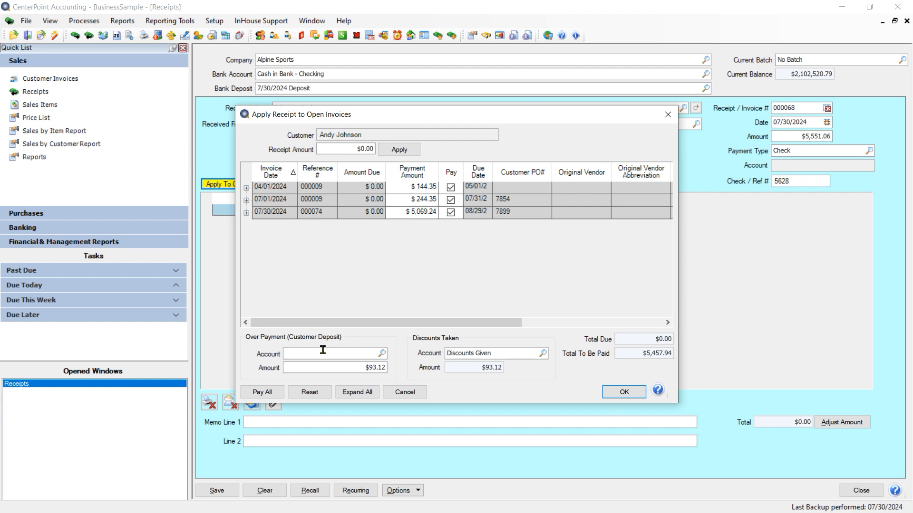
Set the overpayment account to Customer Deposits.
click(382, 354)
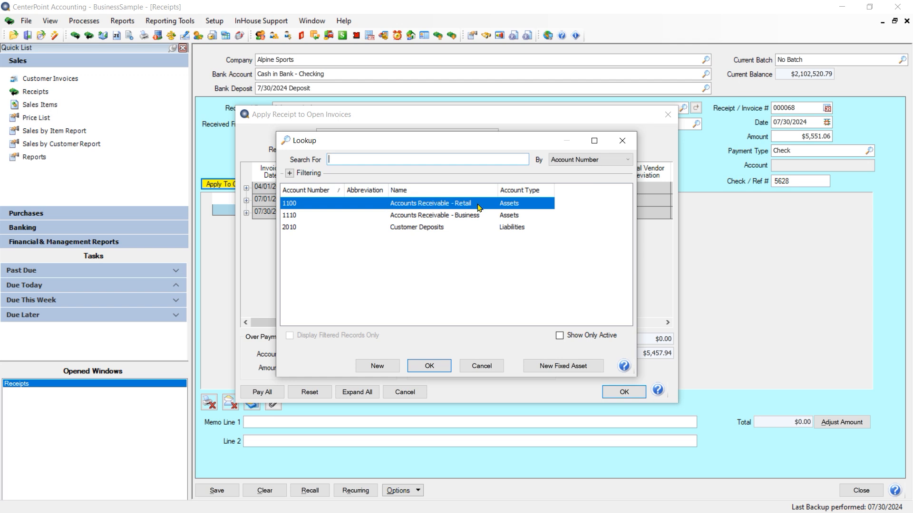
click(411, 227)
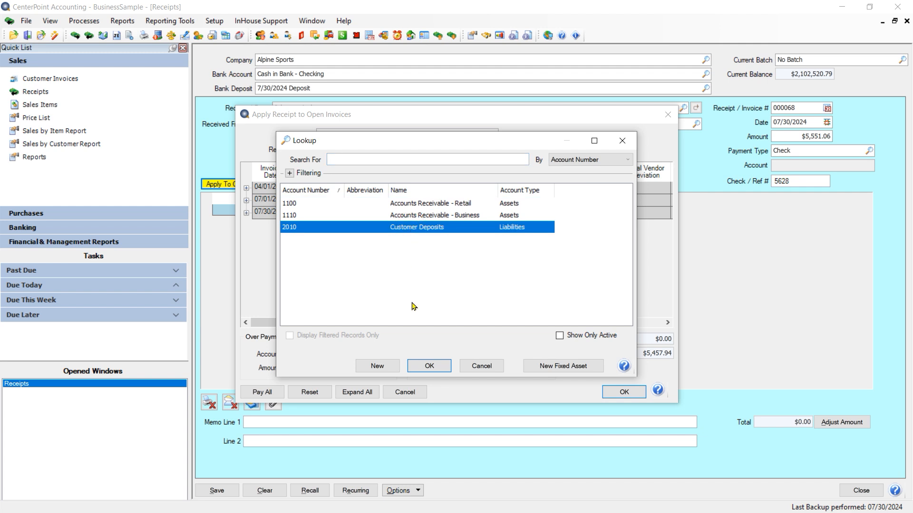
click(424, 370)
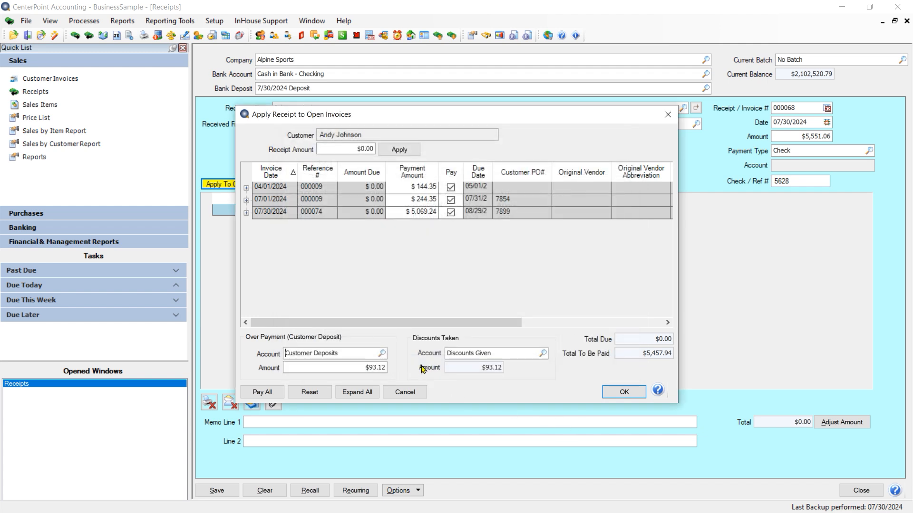
Assign the overpayment to Accounts Receivable - Retail, accept the invoice payments and save the receipt.
click(382, 353)
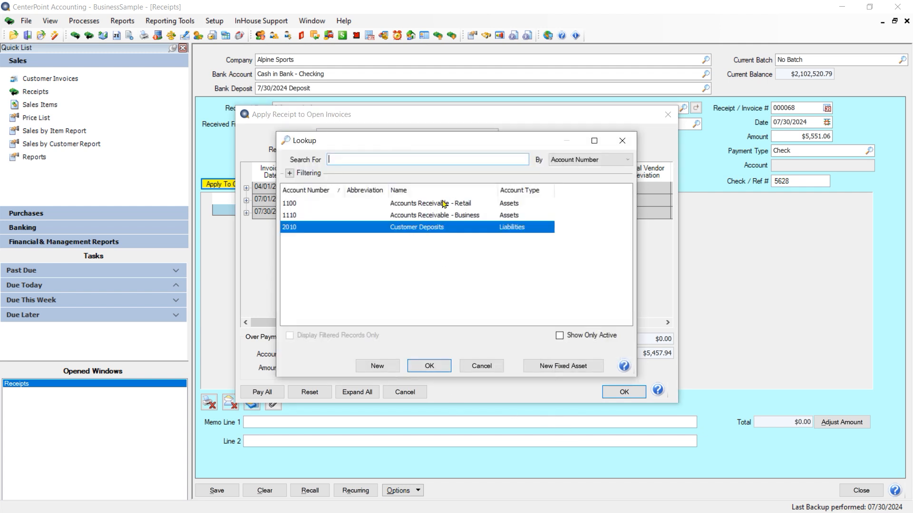
click(414, 207)
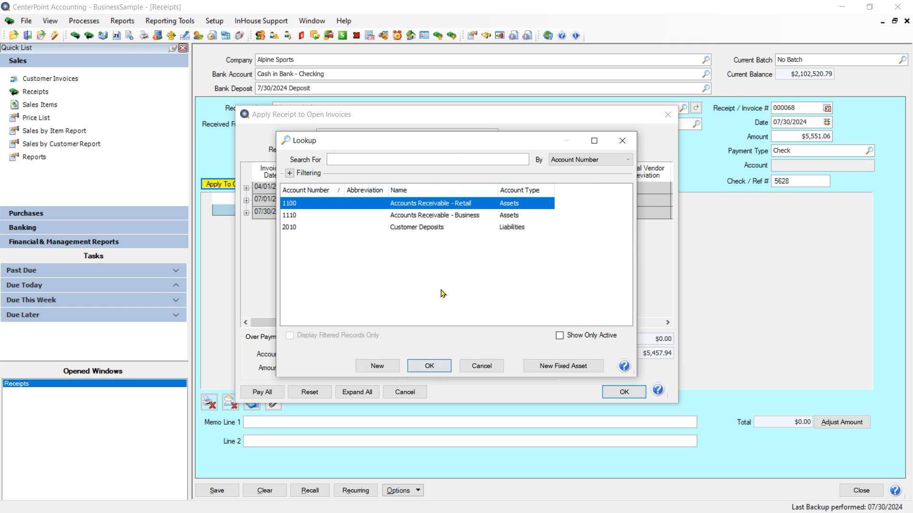
click(434, 369)
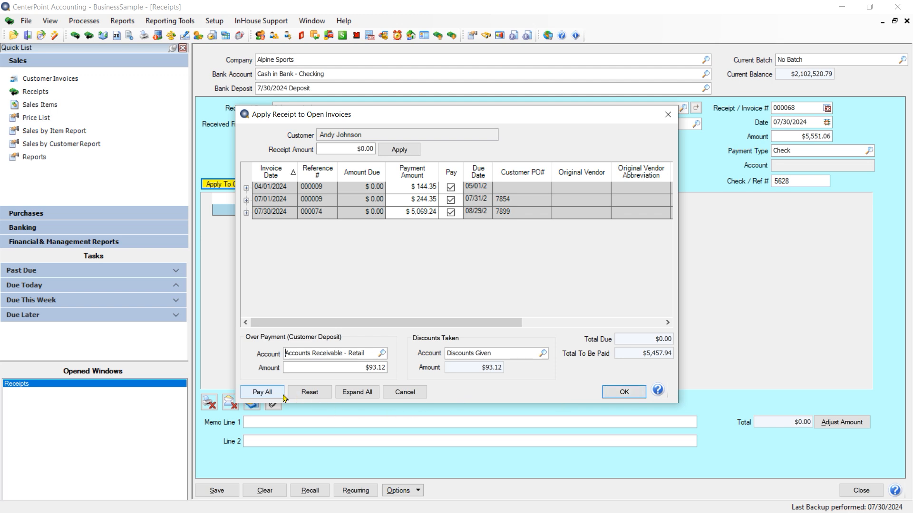
click(624, 393)
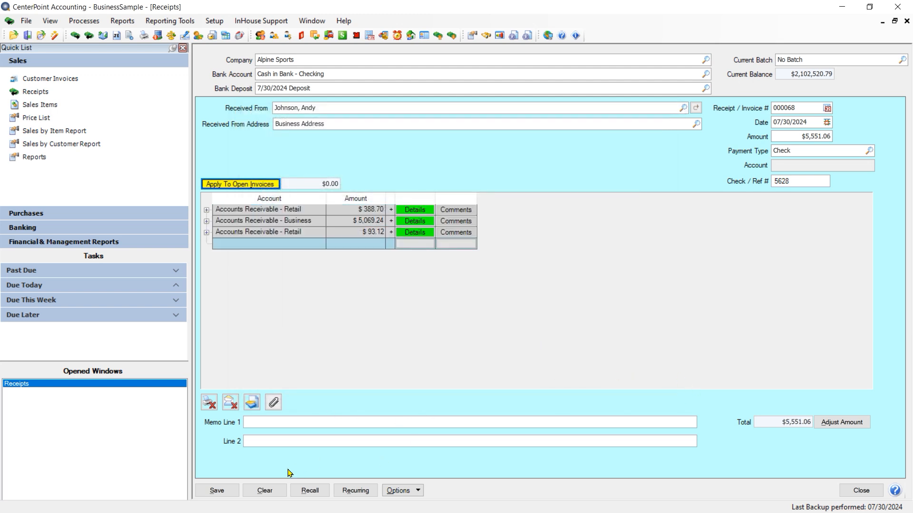
click(227, 490)
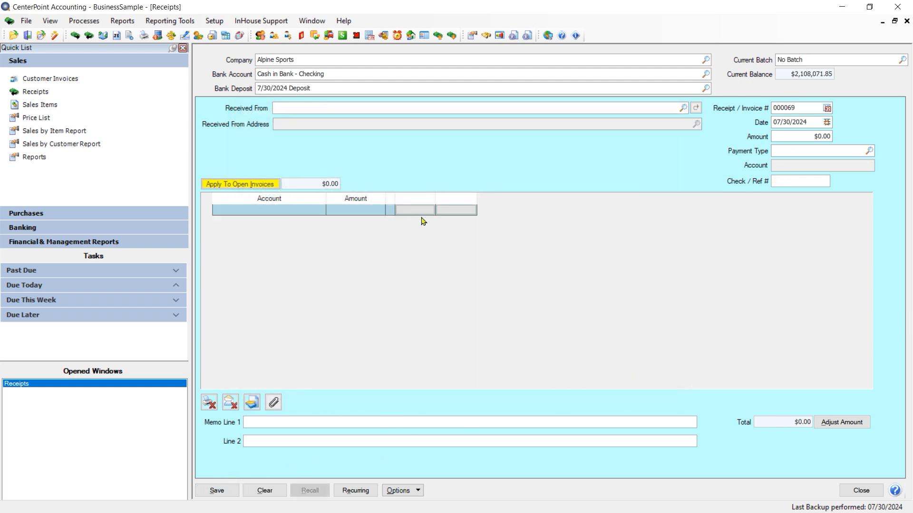
Look up the same customer's open invoices on a blank receipt and close the list without applying anything.
text(andy)
key(Tab)
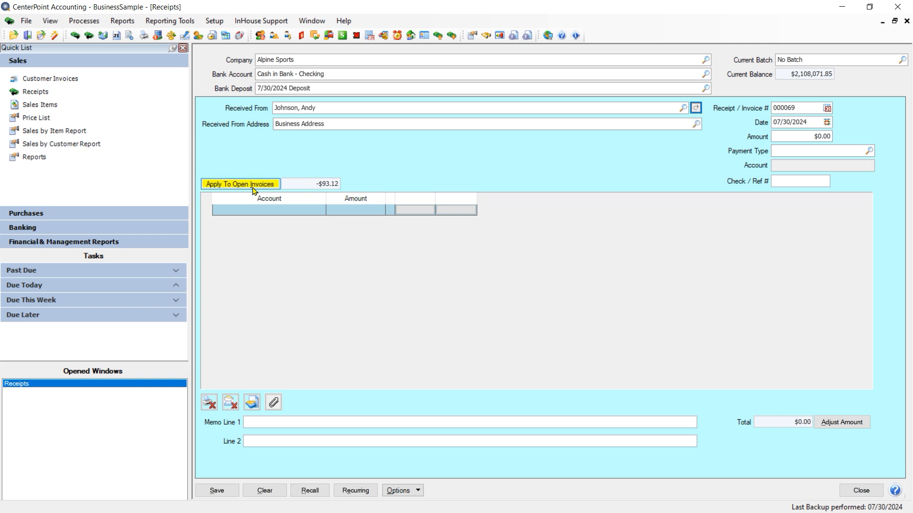
click(274, 187)
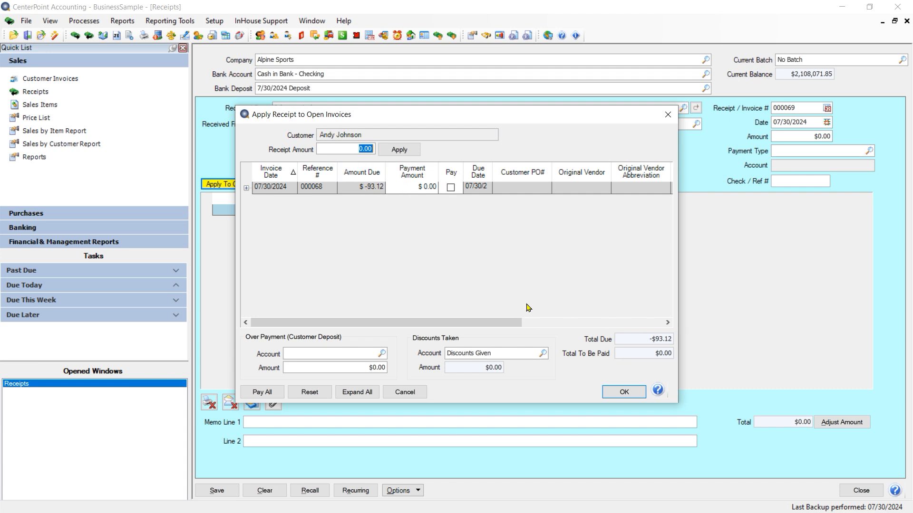
click(668, 116)
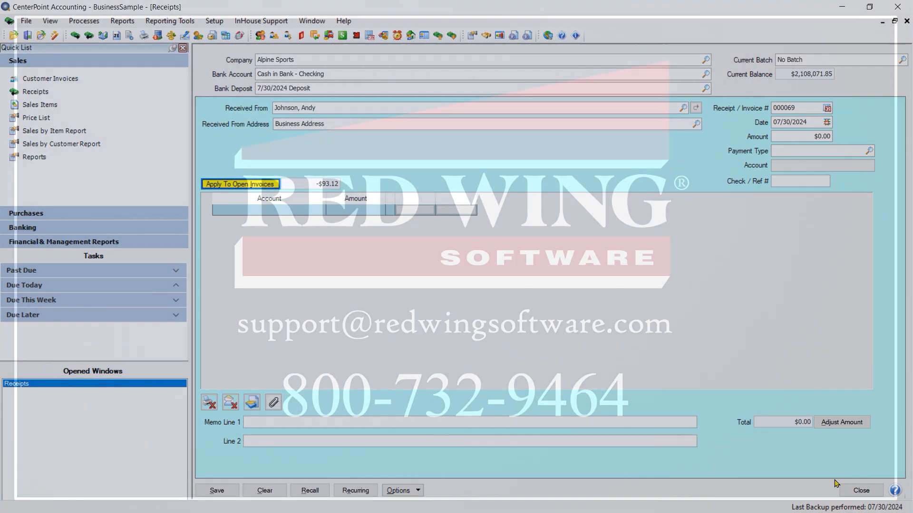